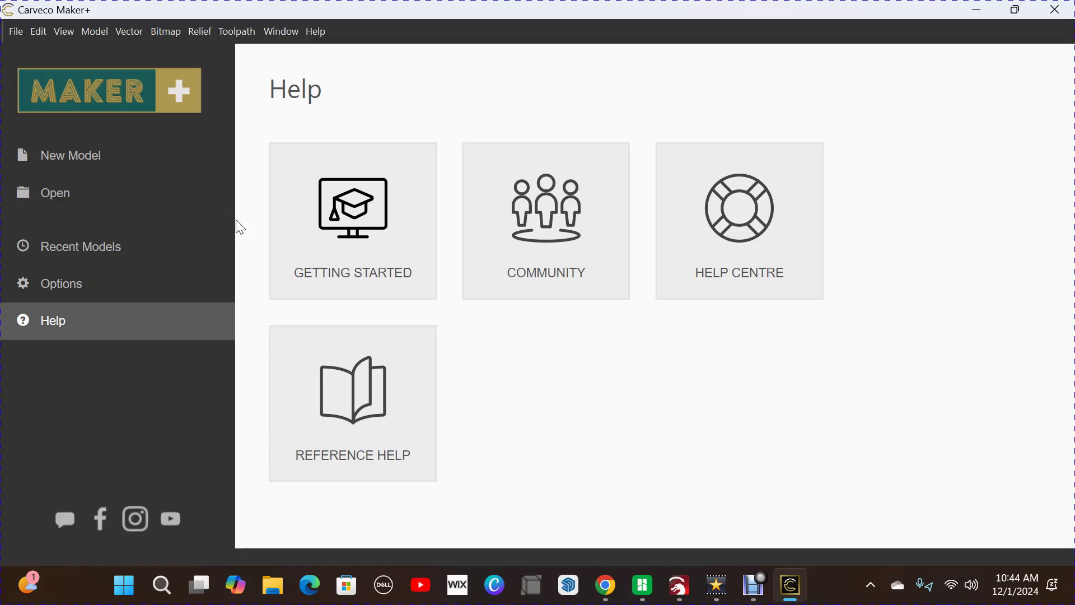
Create a new 20 × 20 inch model with its origin at the lower-left corner and show it in the 2D view
{"action": "left_click", "coordinate": [76, 166]}
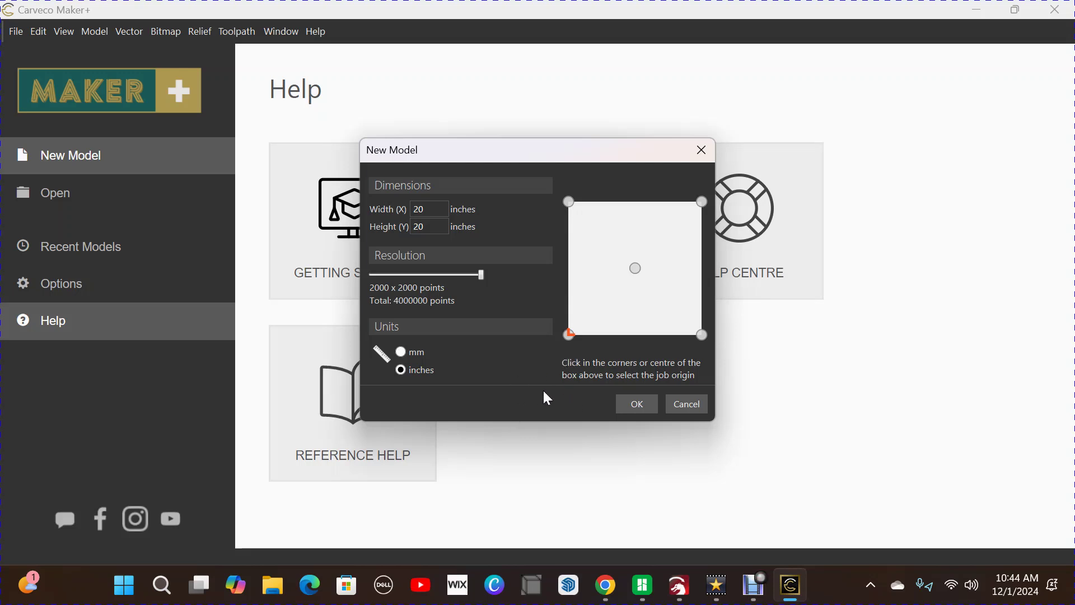
{"action": "left_click", "coordinate": [636, 404]}
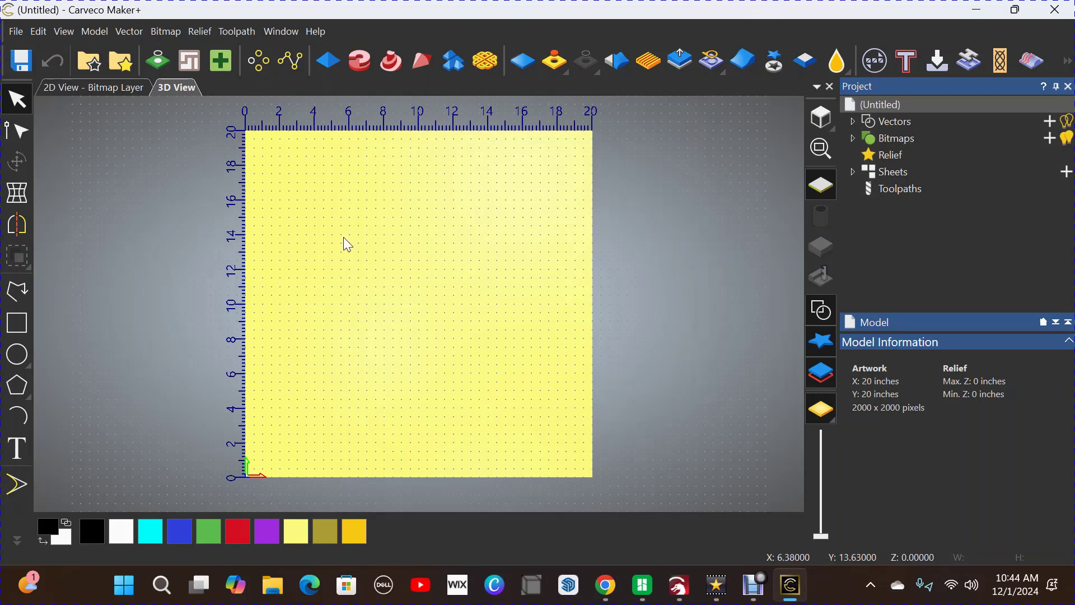
{"action": "left_click", "coordinate": [99, 88]}
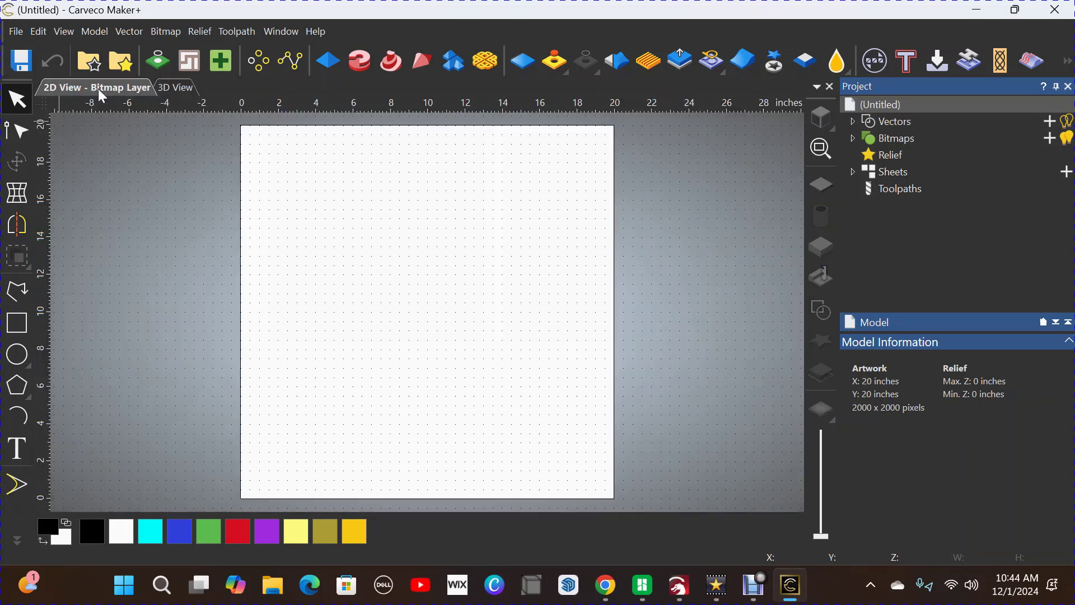
Draw an outer rectangle about 15.06 inches wide and 12.96 inches high around the middle of the model
{"action": "left_click", "coordinate": [17, 323]}
{"action": "left_click_drag", "start_coordinate": [290, 191], "coordinate": [572, 432]}
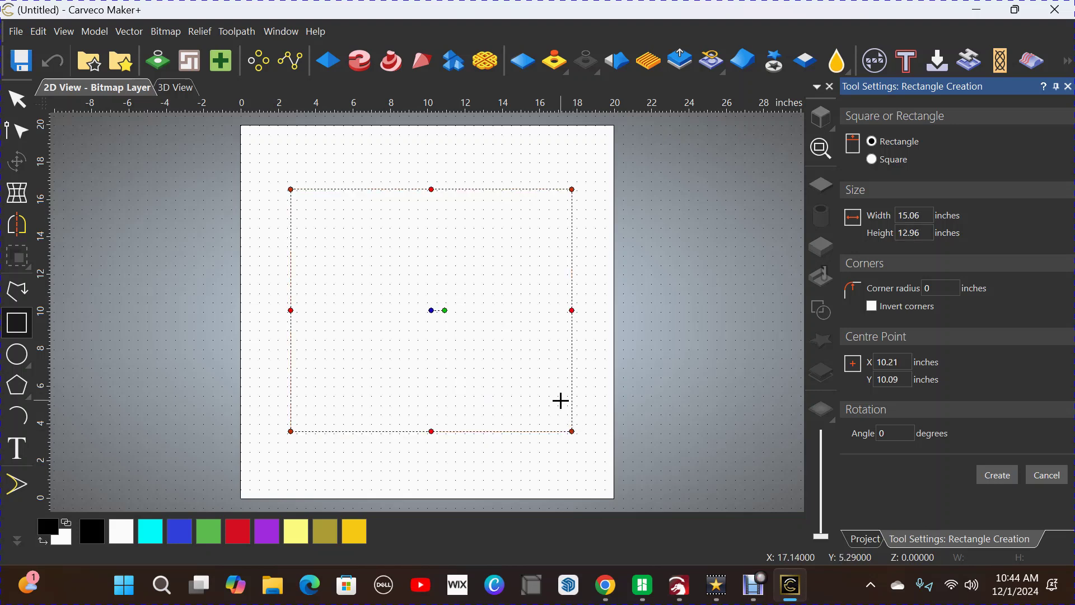
{"action": "right_click", "coordinate": [521, 427]}
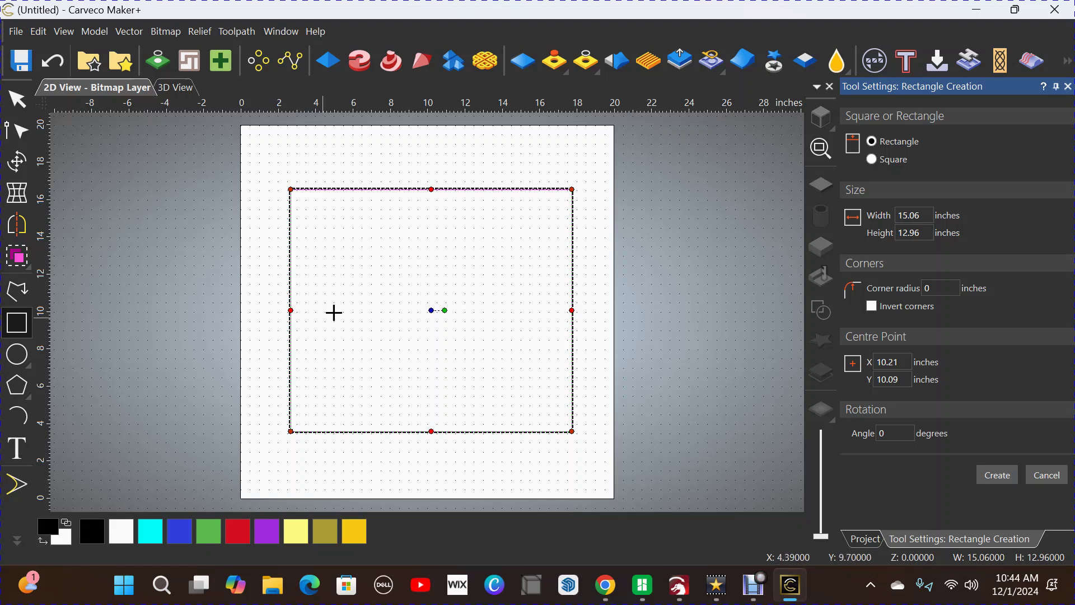
Create a second rectangle about 12.21 inches wide and 9.45 inches high inside the first one
{"action": "left_click_drag", "start_coordinate": [322, 222], "coordinate": [550, 398]}
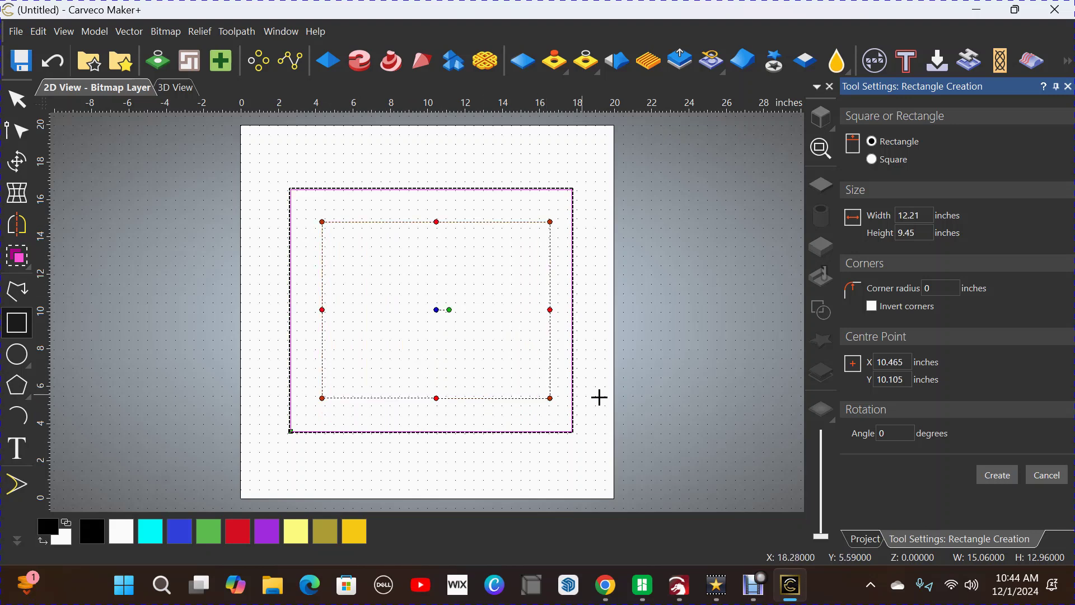
{"action": "left_click", "coordinate": [992, 485]}
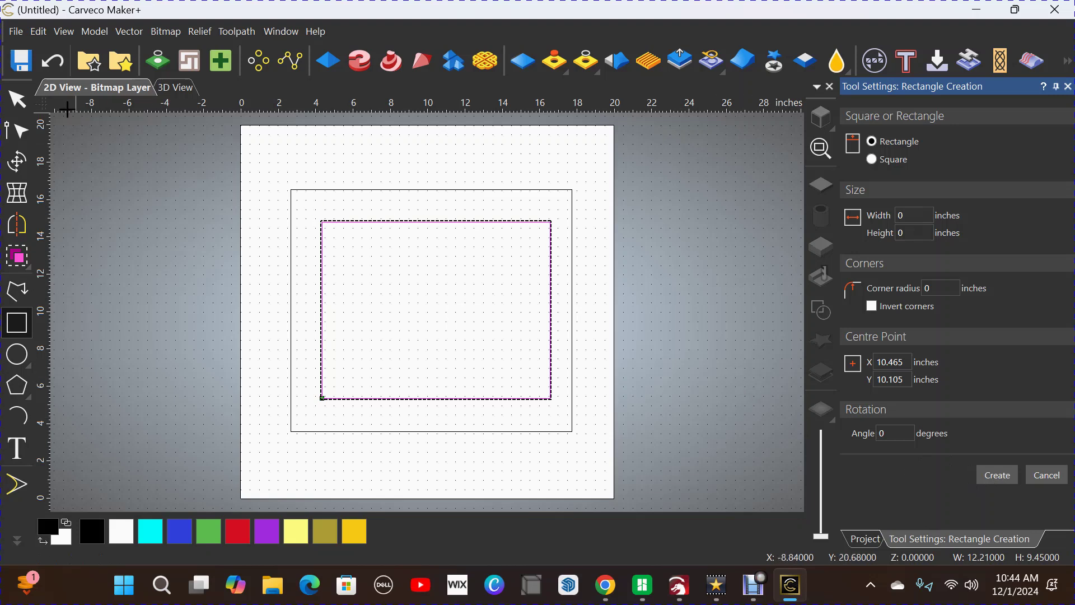
{"action": "left_click", "coordinate": [23, 105]}
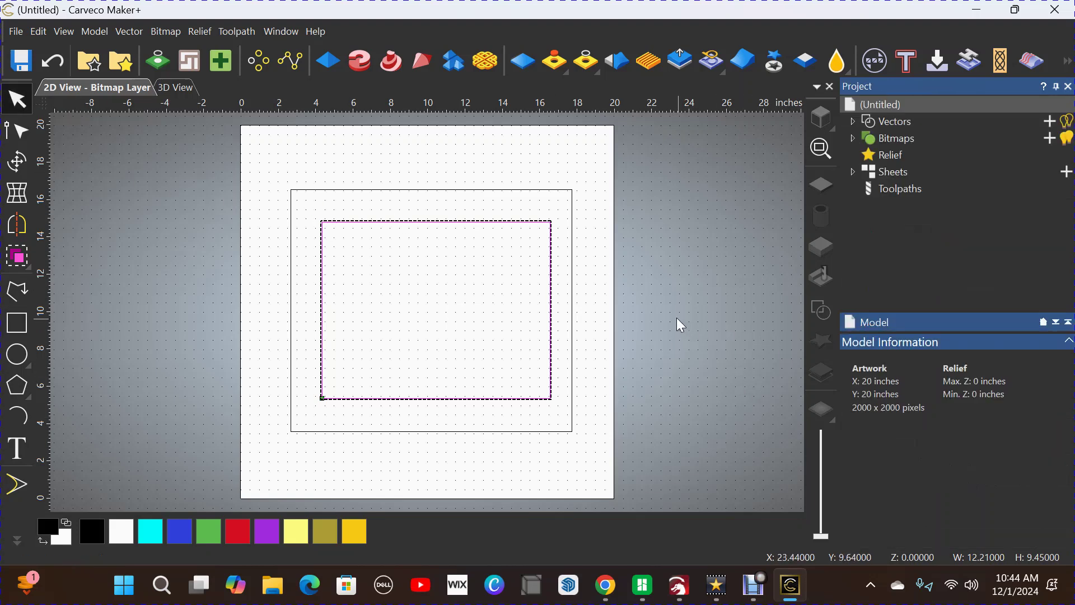
Offset the inner rectangle inwards by 0.015 inches with sharp corners, keeping the original vector
{"action": "left_click", "coordinate": [489, 310]}
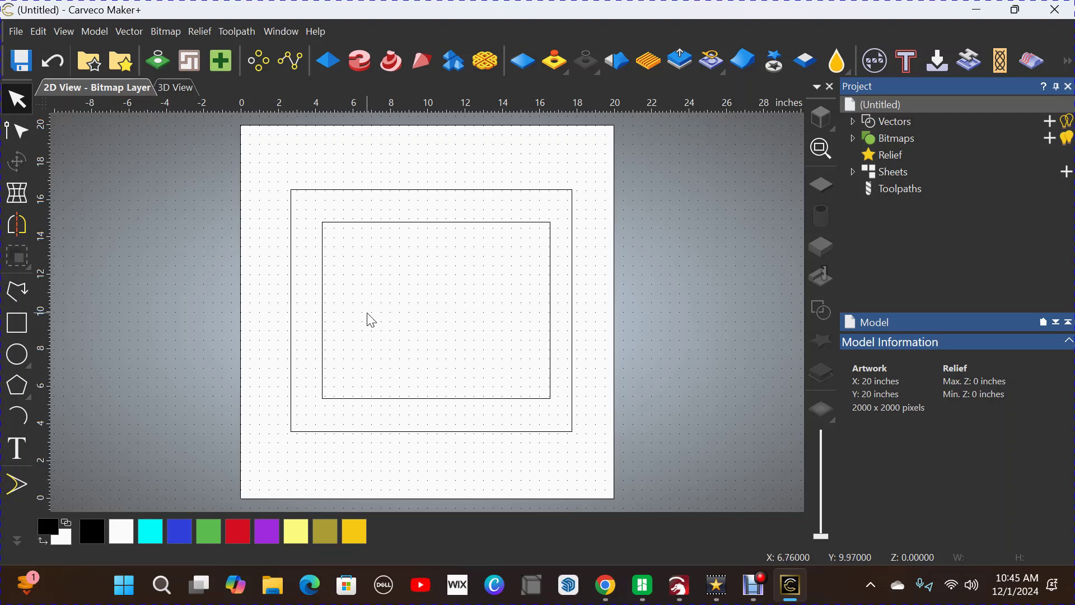
{"action": "left_click", "coordinate": [323, 303]}
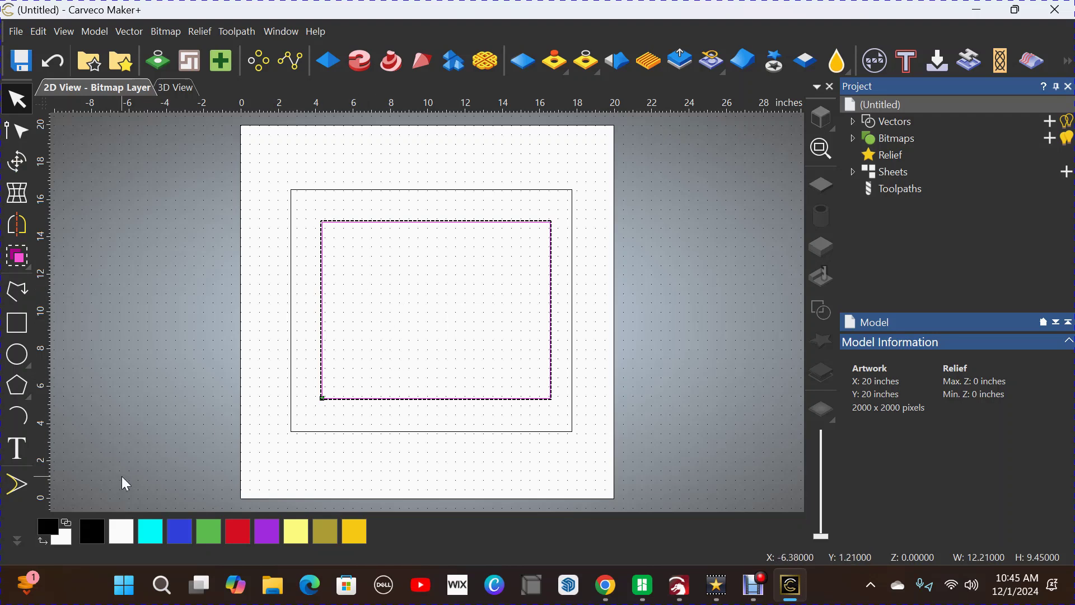
{"action": "left_click", "coordinate": [17, 539]}
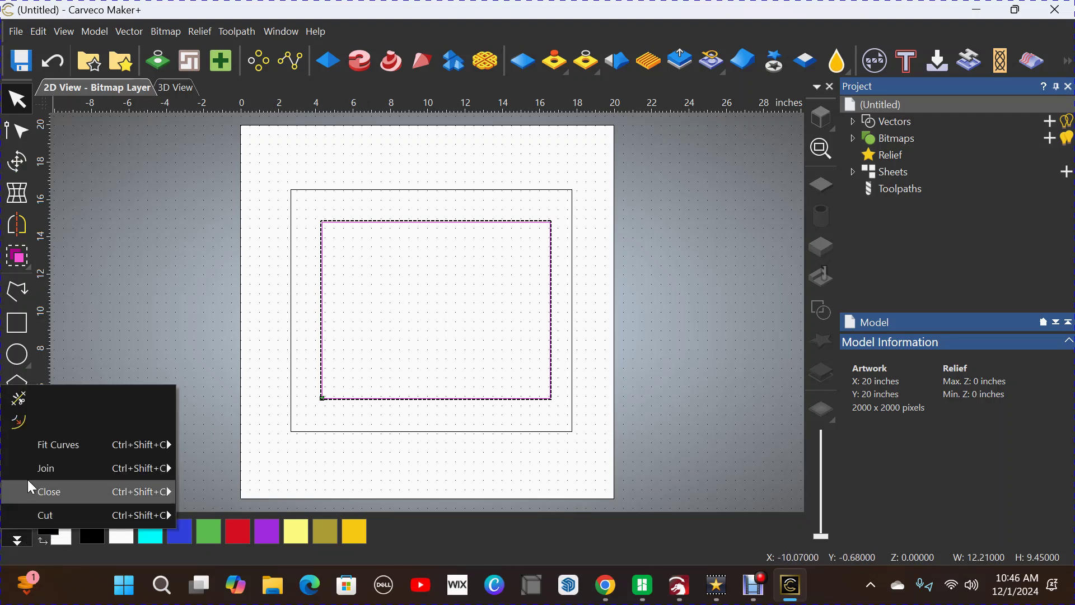
{"action": "left_click", "coordinate": [17, 423]}
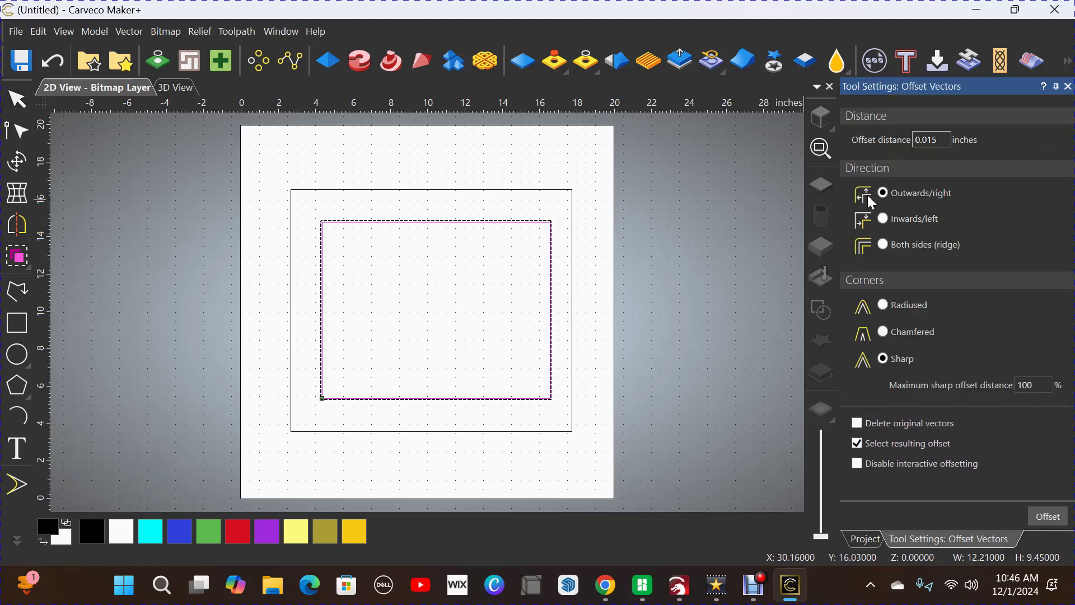
{"action": "left_click", "coordinate": [881, 220]}
{"action": "left_click", "coordinate": [1058, 520]}
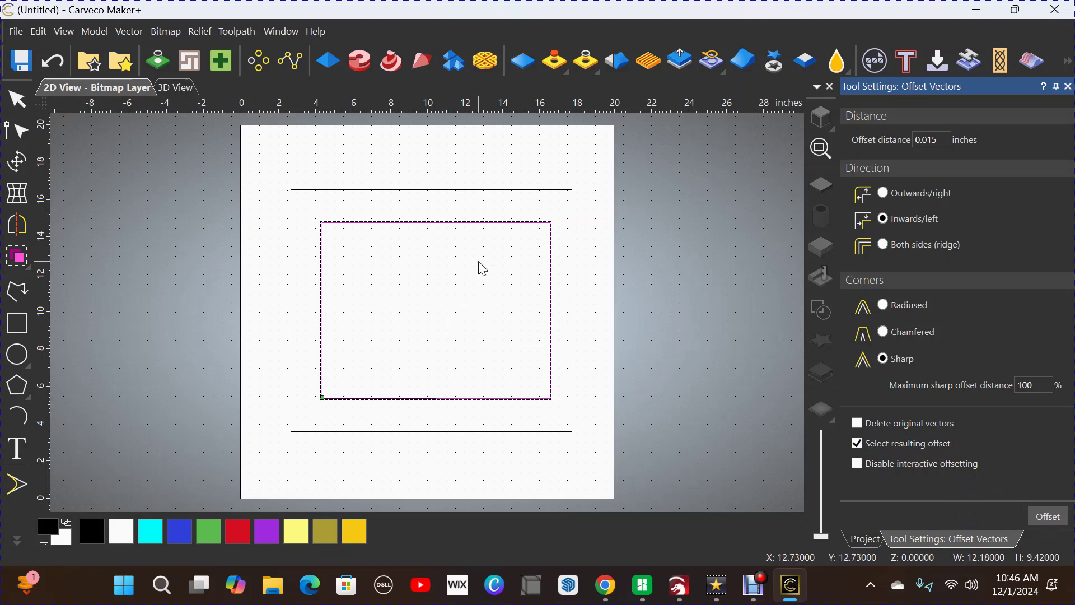
{"action": "left_click", "coordinate": [19, 115]}
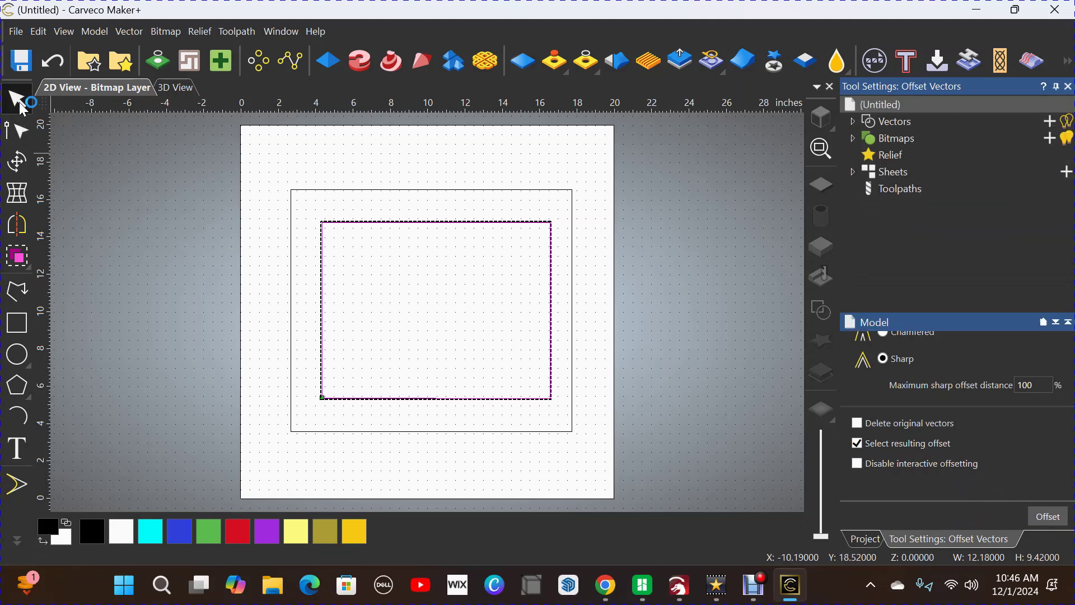
{"action": "left_click", "coordinate": [396, 260]}
Offset the outer rectangle outwards by 0.015 inches with sharp corners, keeping the original vector
{"action": "scroll", "coordinate": [434, 246], "scroll_direction": "up", "scroll_amount": 2}
{"action": "scroll", "coordinate": [442, 224], "scroll_direction": "up", "scroll_amount": 3}
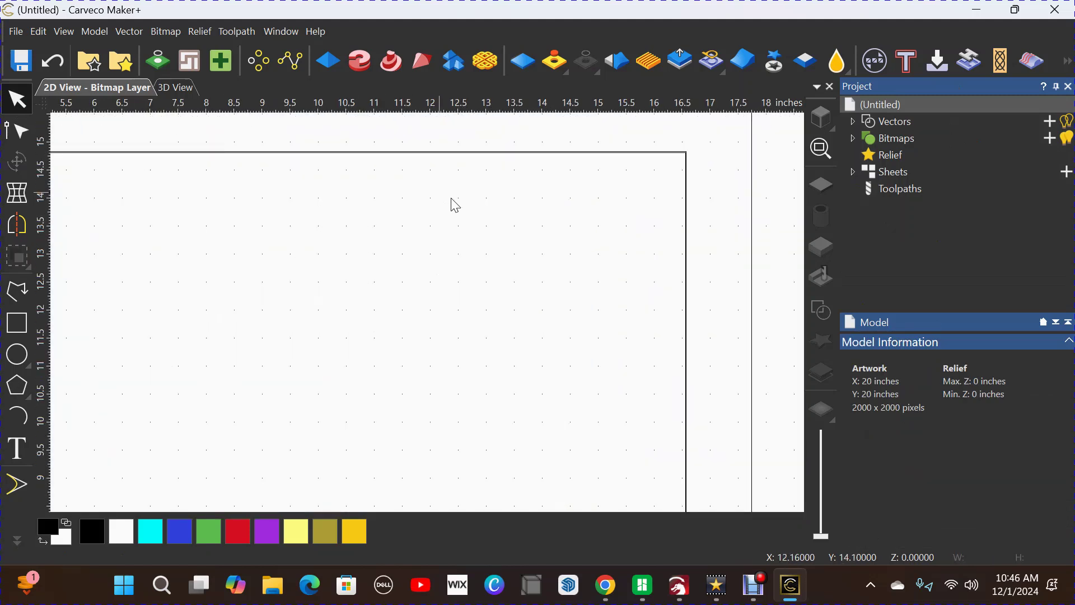
{"action": "scroll", "coordinate": [444, 142], "scroll_direction": "up", "scroll_amount": 5}
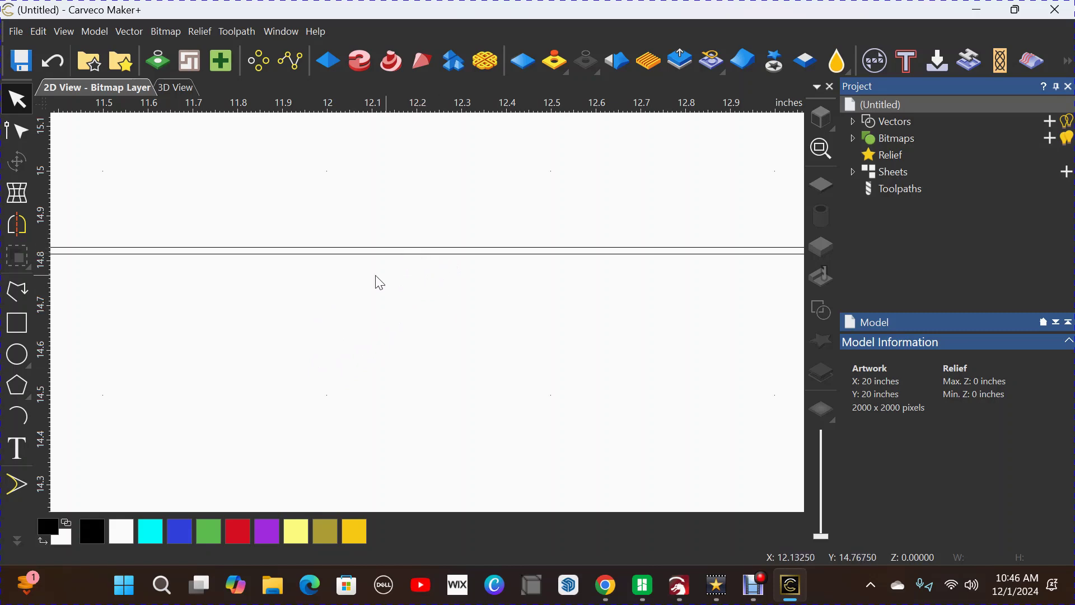
{"action": "scroll", "coordinate": [444, 308], "scroll_direction": "down", "scroll_amount": 5}
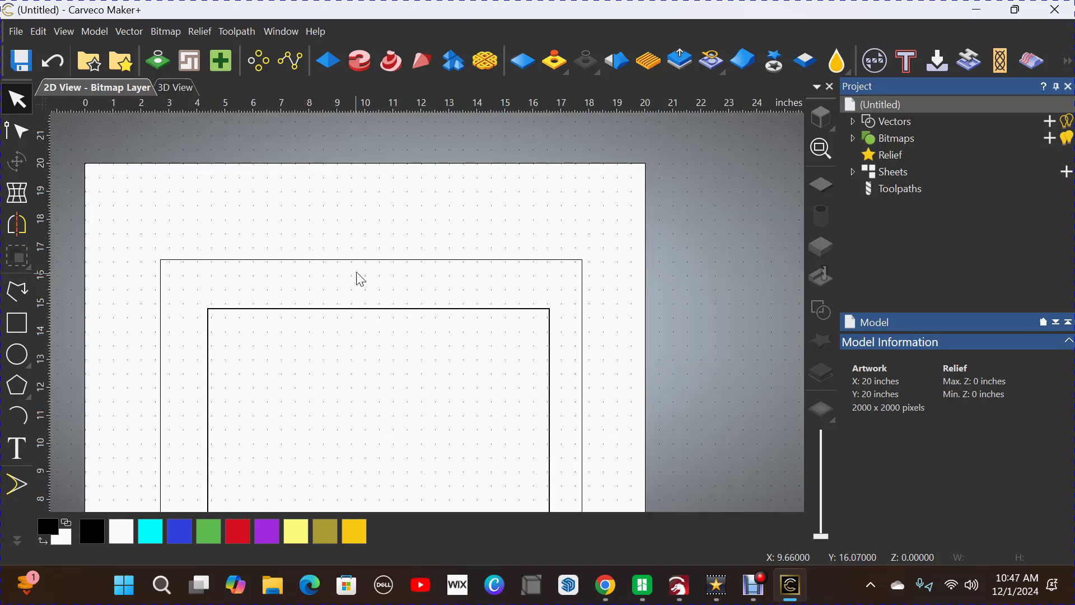
{"action": "left_click", "coordinate": [361, 261]}
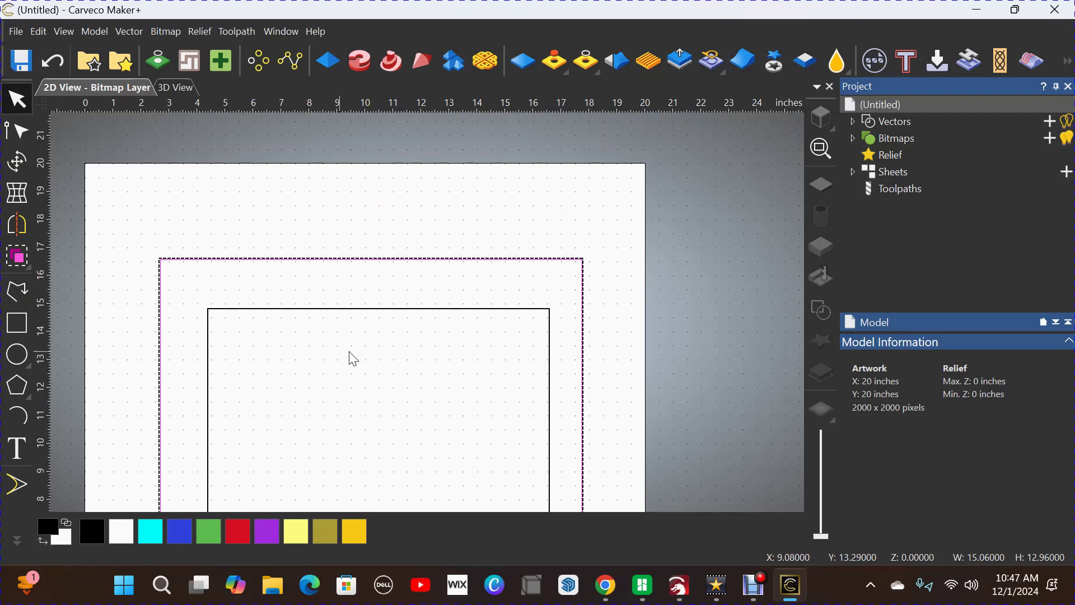
{"action": "left_click", "coordinate": [23, 541]}
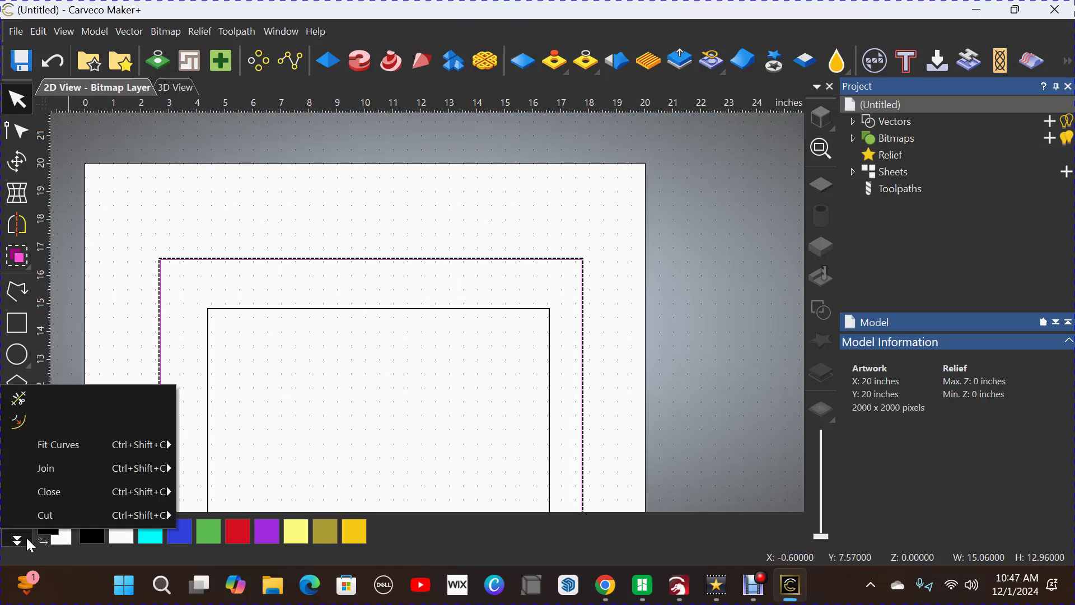
{"action": "left_click", "coordinate": [25, 422]}
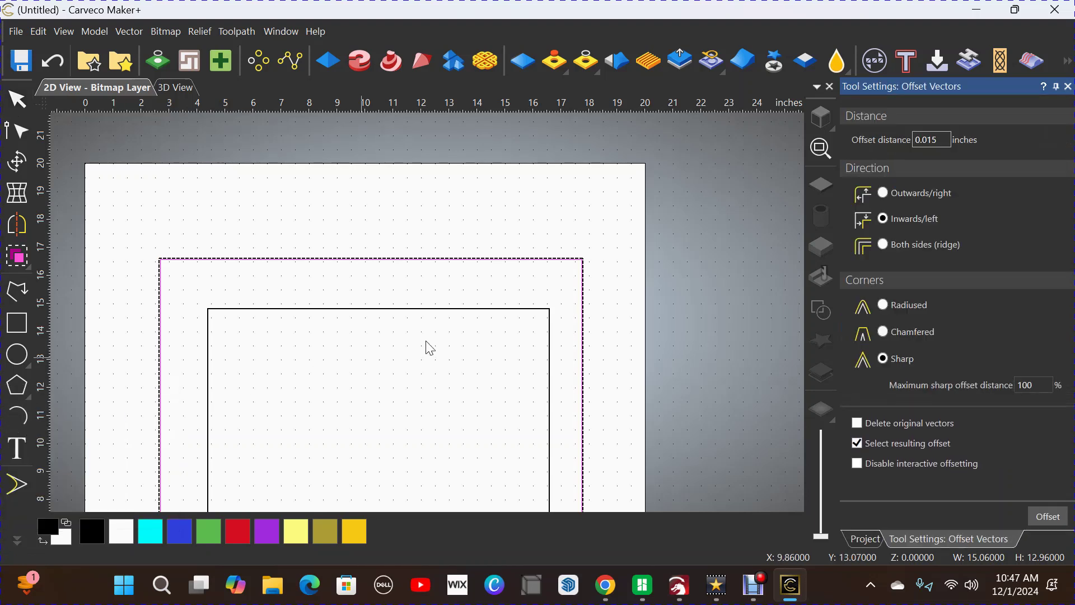
{"action": "left_click", "coordinate": [884, 194]}
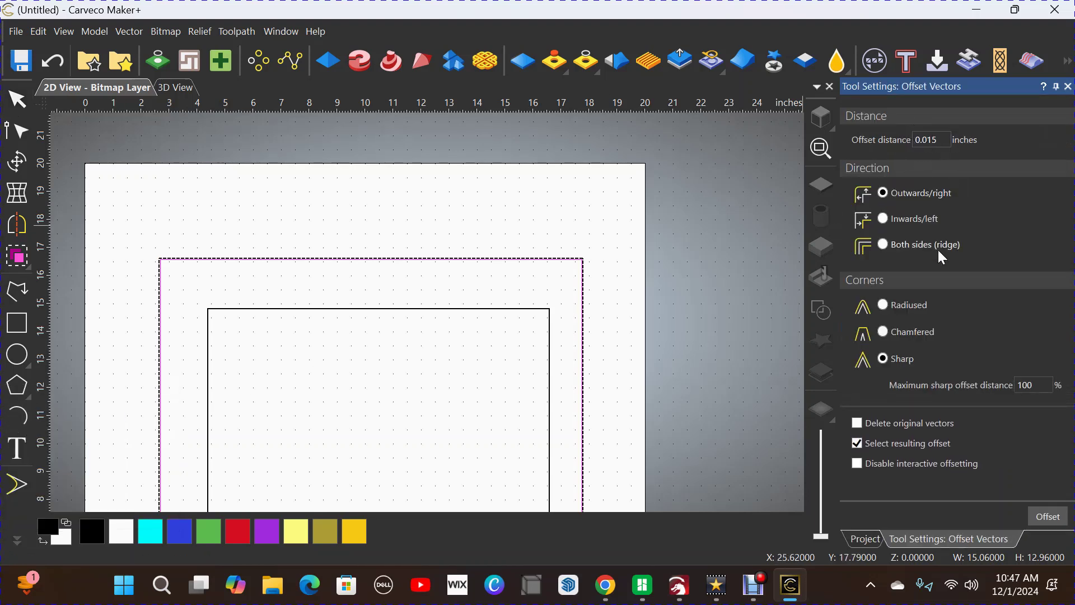
{"action": "left_click", "coordinate": [1046, 516]}
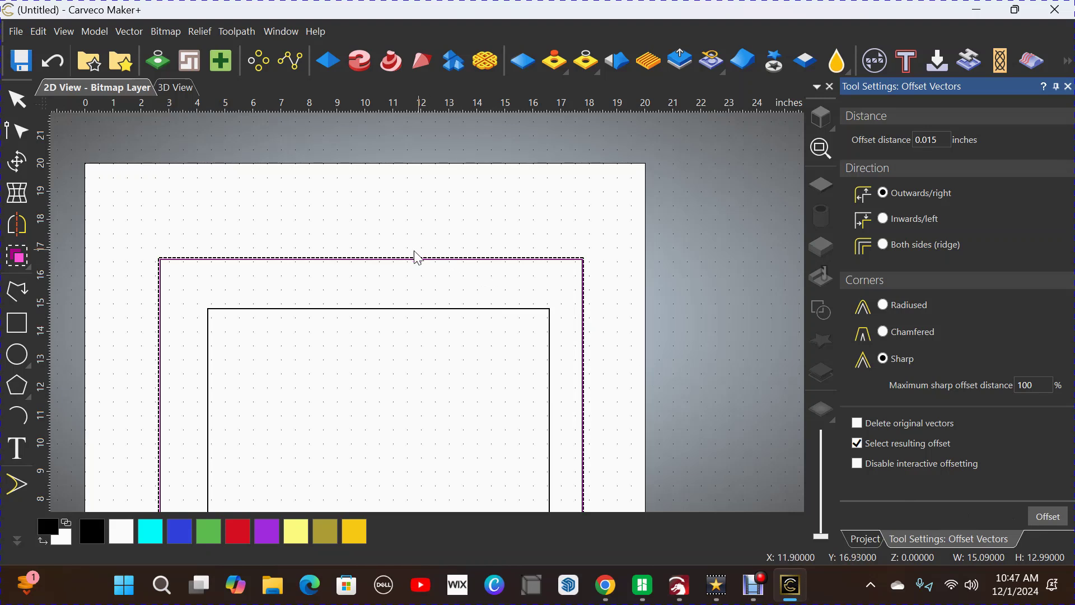
{"action": "scroll", "coordinate": [418, 255], "scroll_direction": "up", "scroll_amount": 8}
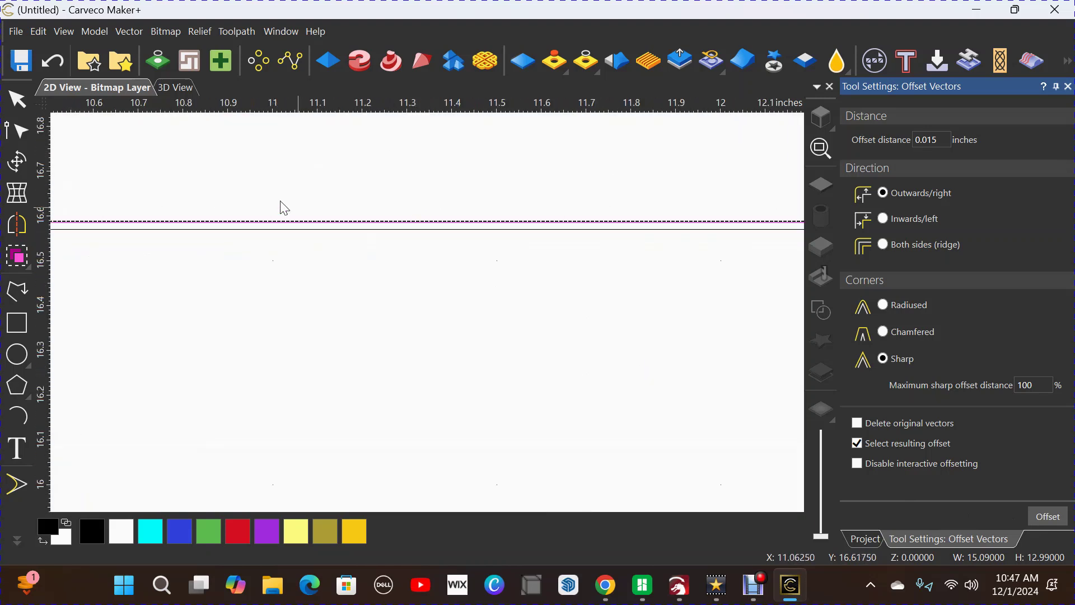
{"action": "left_click", "coordinate": [367, 302]}
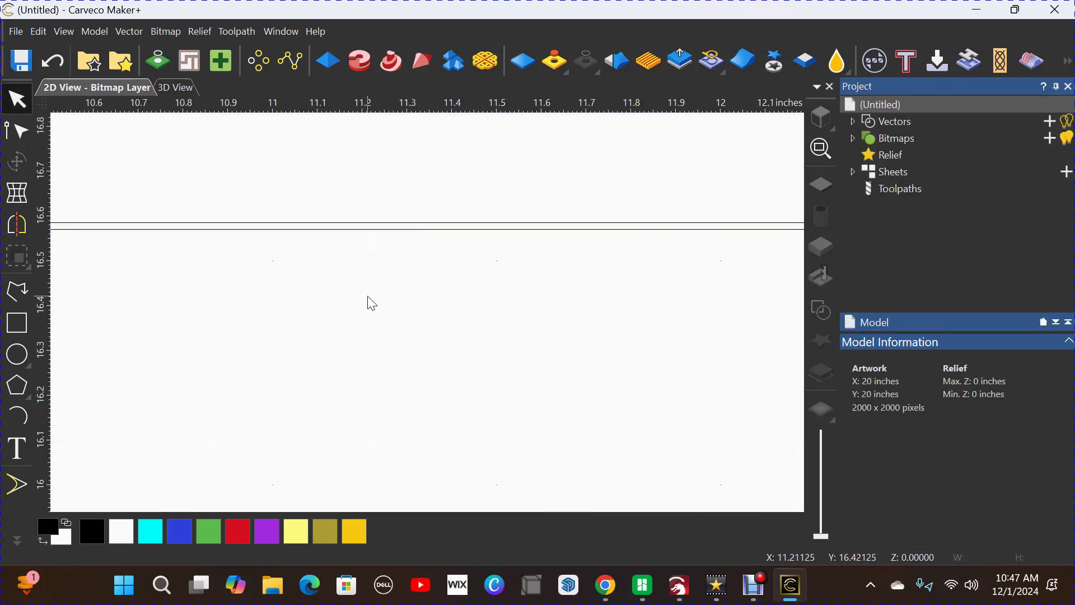
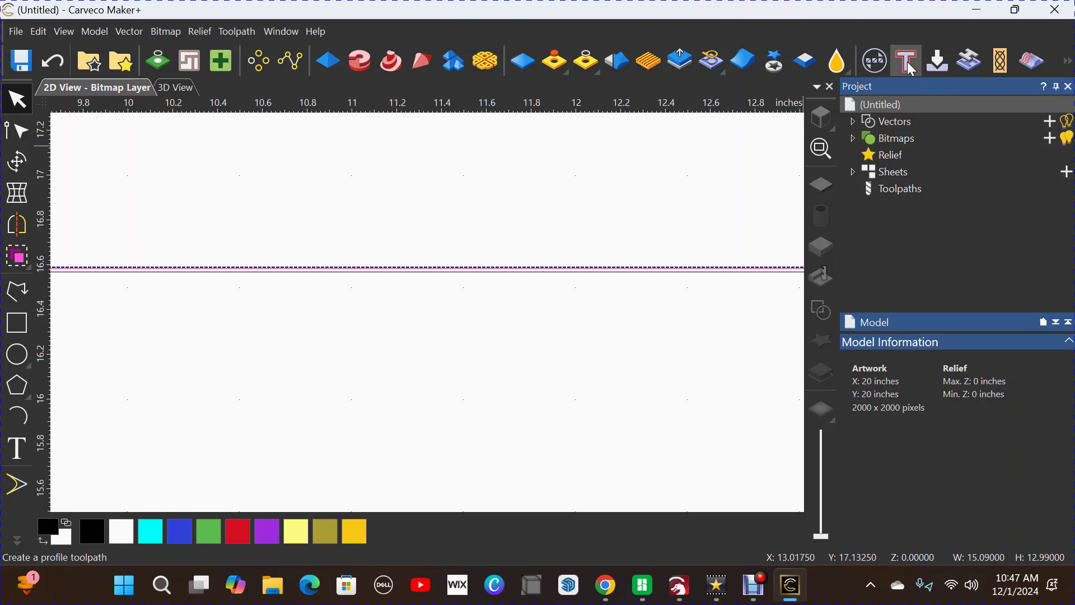
Start a profile toolpath that runs along the selected outer offset vector and enter its finish depth
{"action": "left_click", "coordinate": [905, 60]}
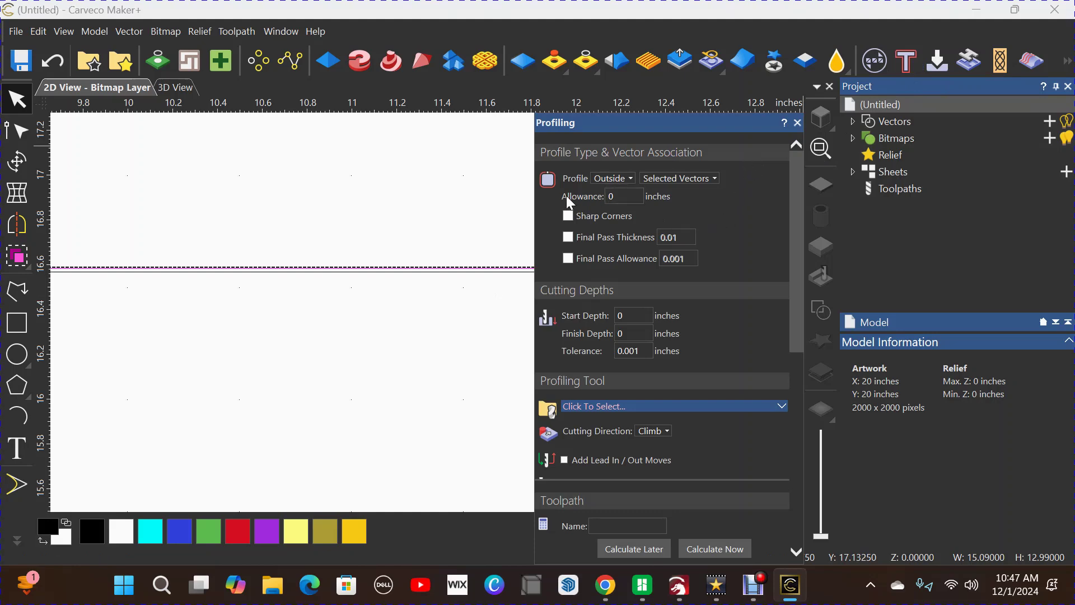
{"action": "left_click", "coordinate": [629, 177]}
{"action": "left_click", "coordinate": [613, 190]}
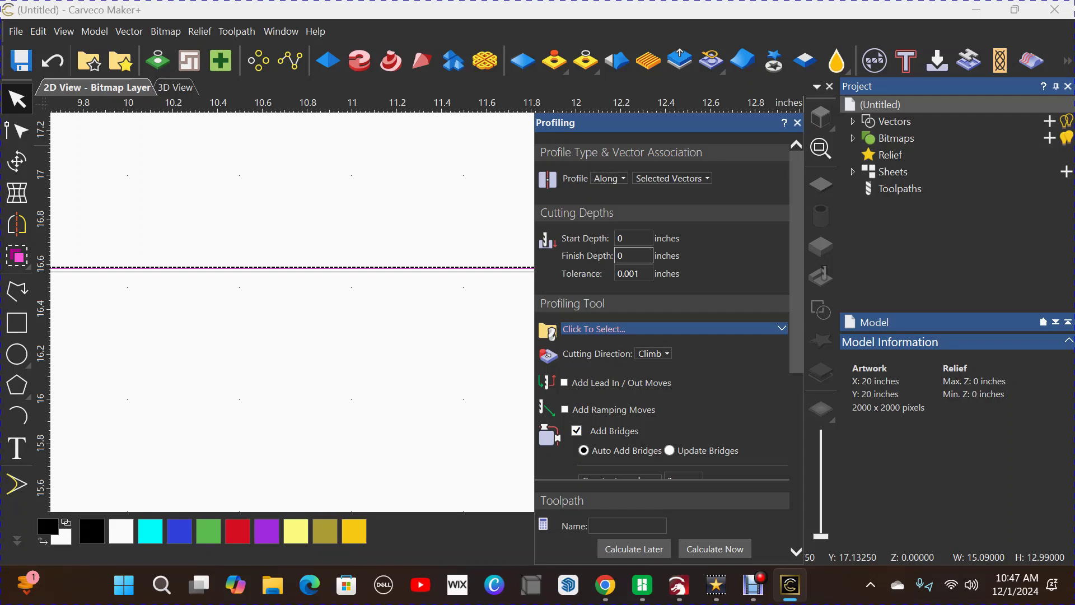
{"action": "type", "text": "875"}
Choose the 7504 - Plunge Point Roundover 3/16" Radius bit from the tool database as the profiling tool
{"action": "scroll", "coordinate": [677, 278], "scroll_direction": "down", "scroll_amount": 3}
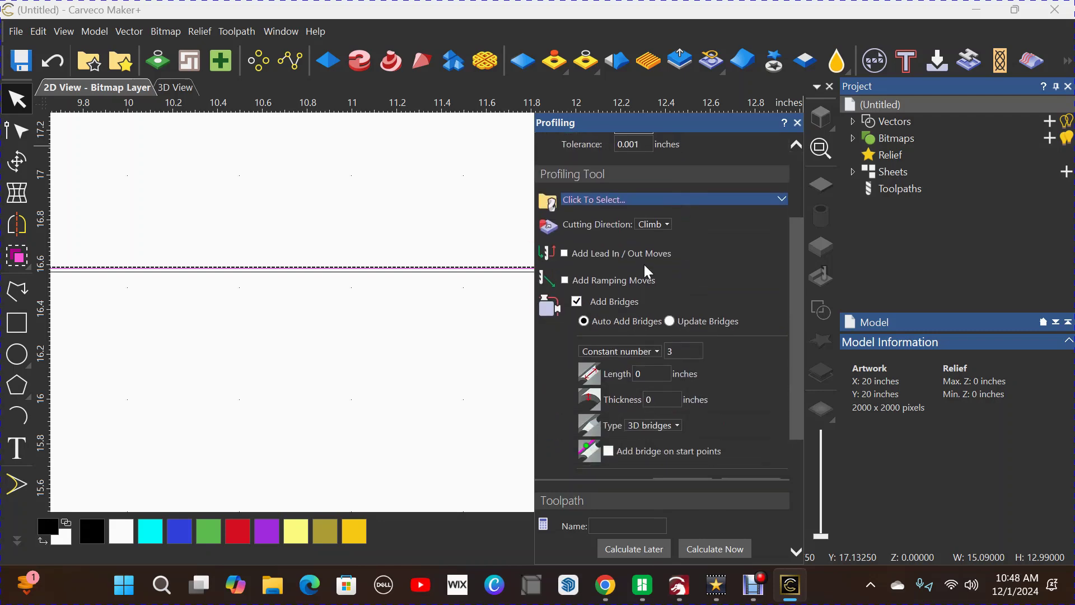
{"action": "left_click", "coordinate": [610, 200]}
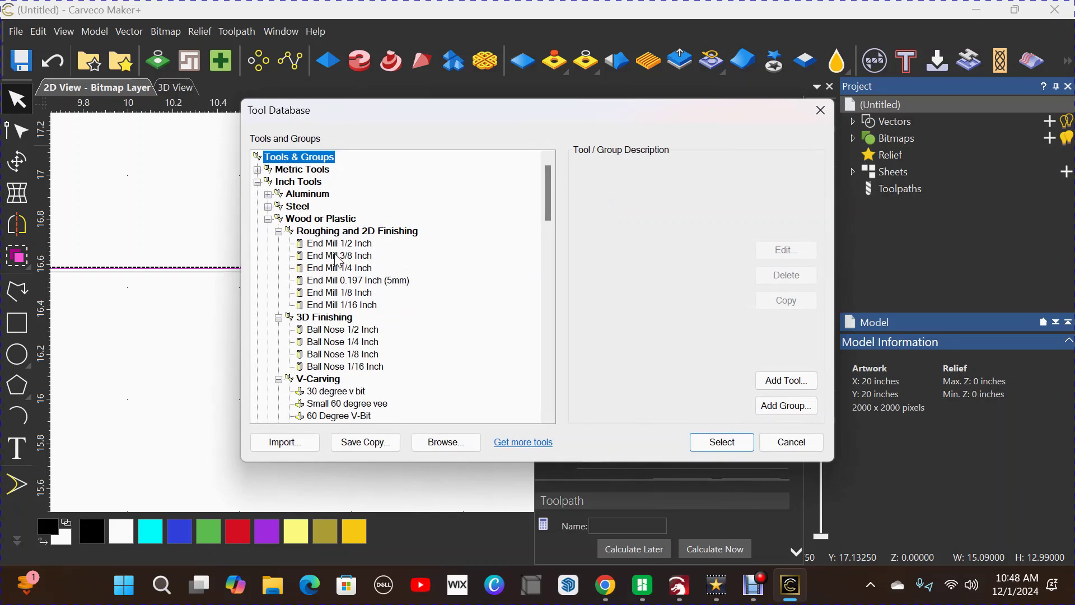
{"action": "scroll", "coordinate": [336, 261], "scroll_direction": "down", "scroll_amount": 20}
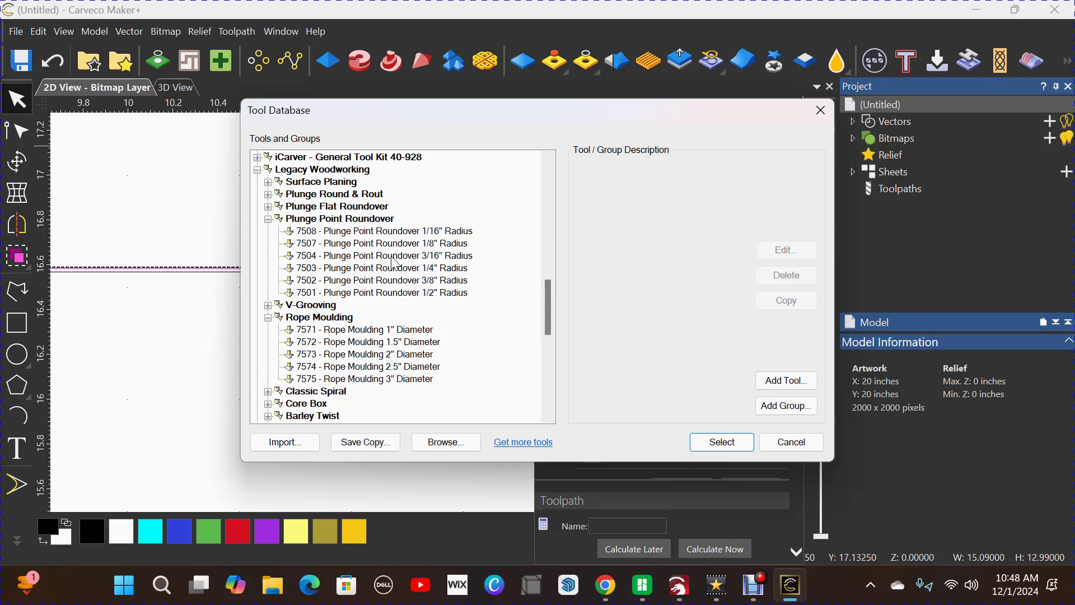
{"action": "left_click", "coordinate": [434, 258]}
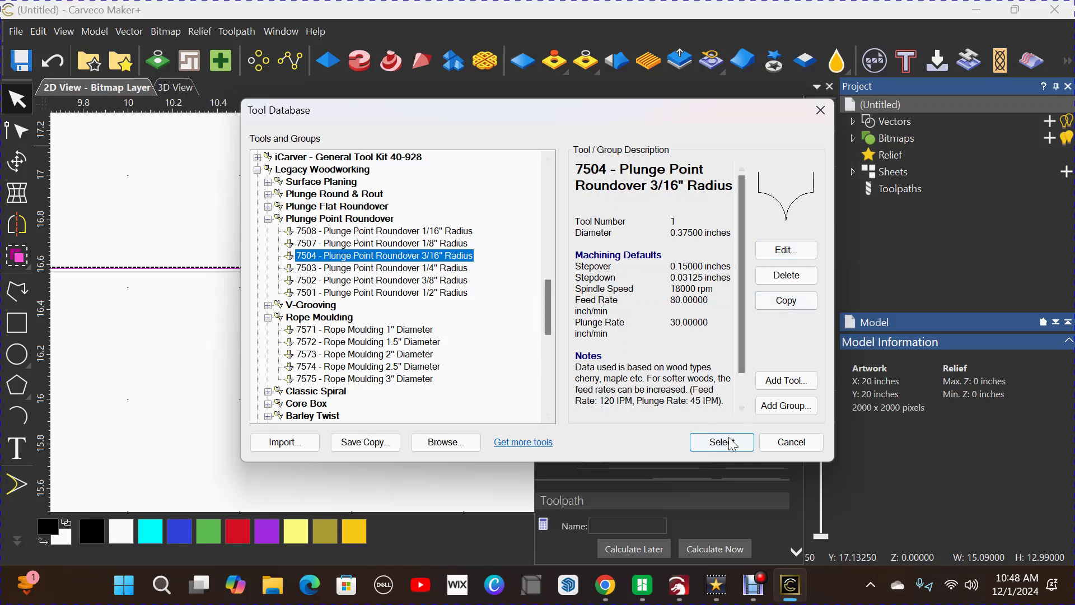
{"action": "left_click", "coordinate": [710, 445]}
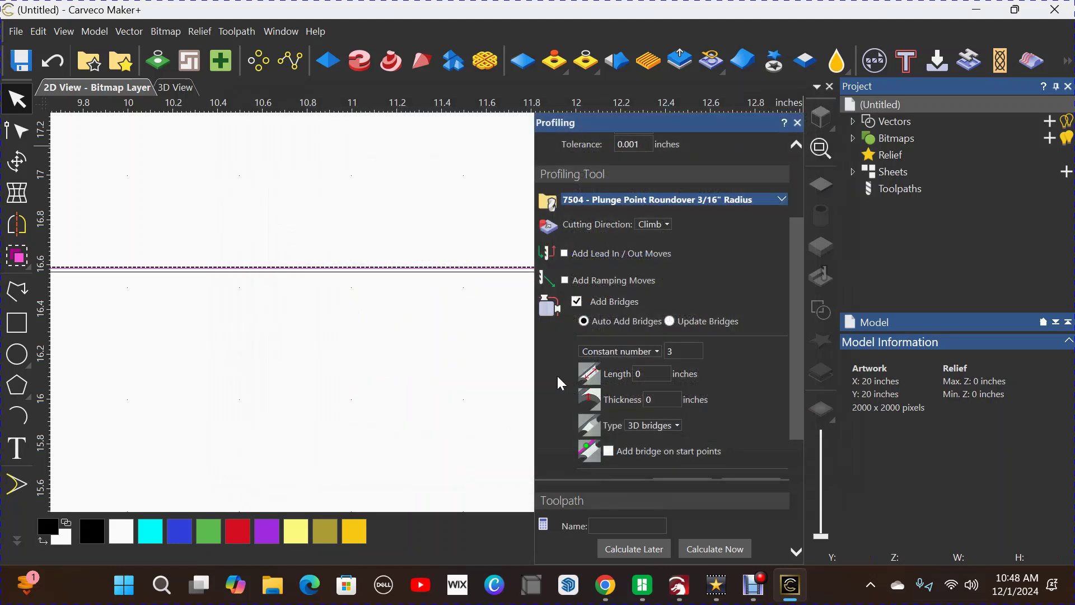
Define the material for the outer roundover toolpath with a thickness of 0.75 inches
{"action": "scroll", "coordinate": [649, 331], "scroll_direction": "down", "scroll_amount": 5}
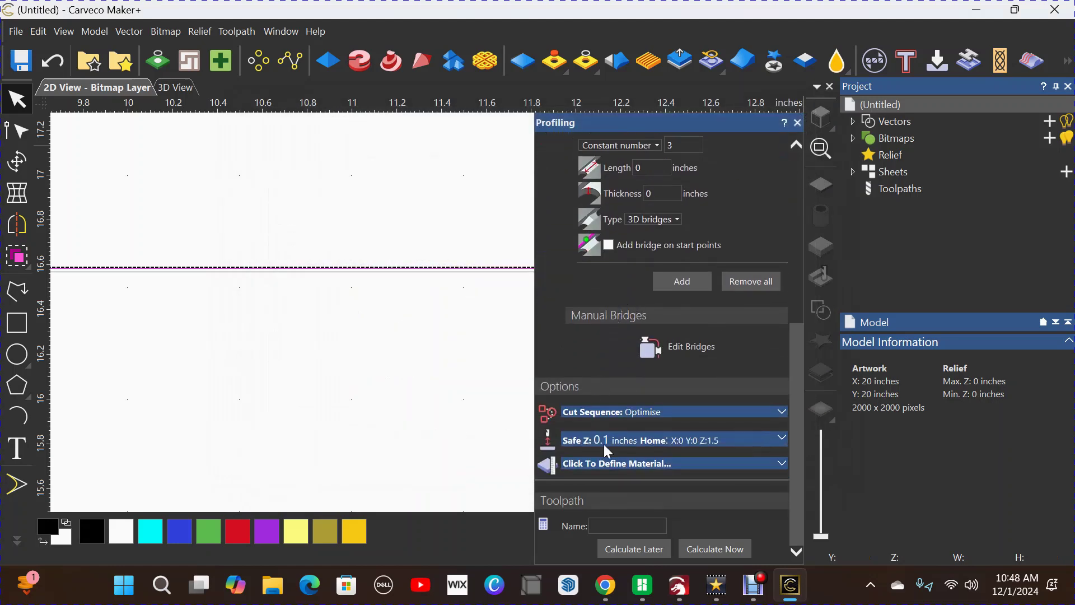
{"action": "left_click", "coordinate": [696, 465]}
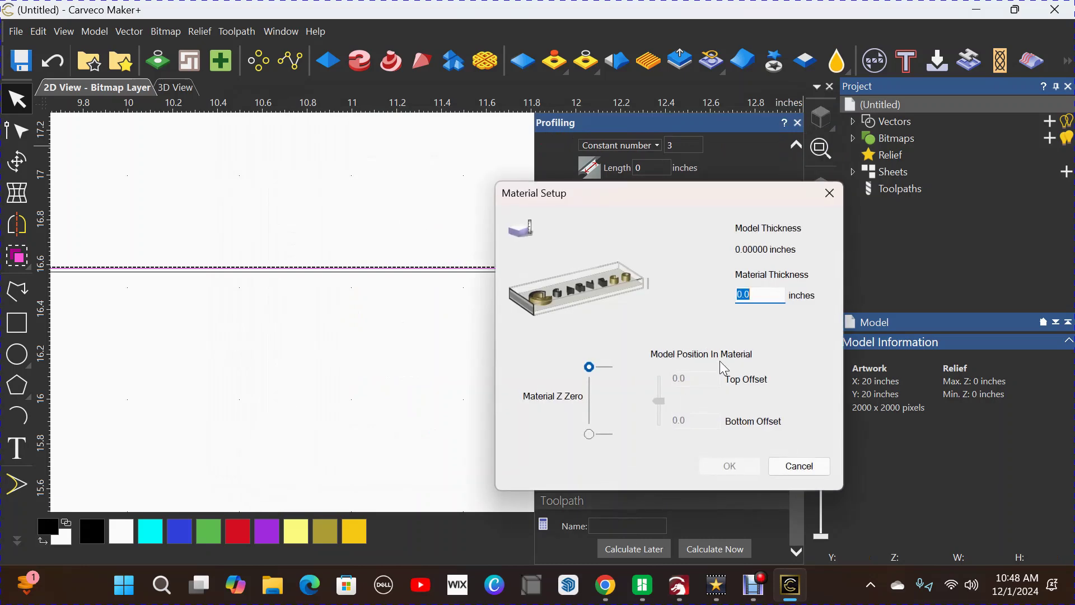
{"action": "type", "text": ".75"}
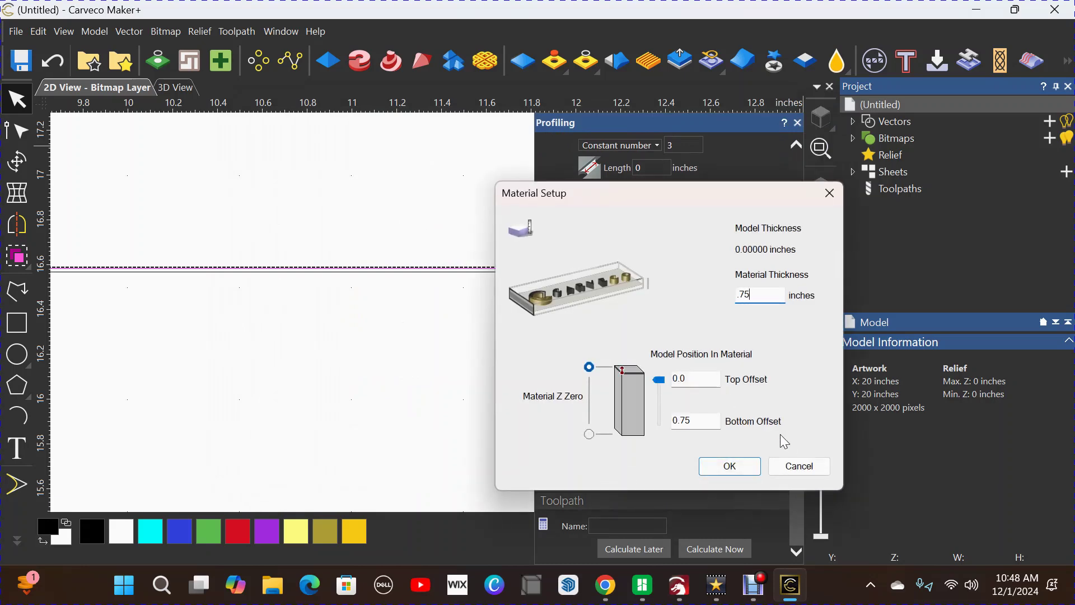
{"action": "left_click", "coordinate": [729, 466]}
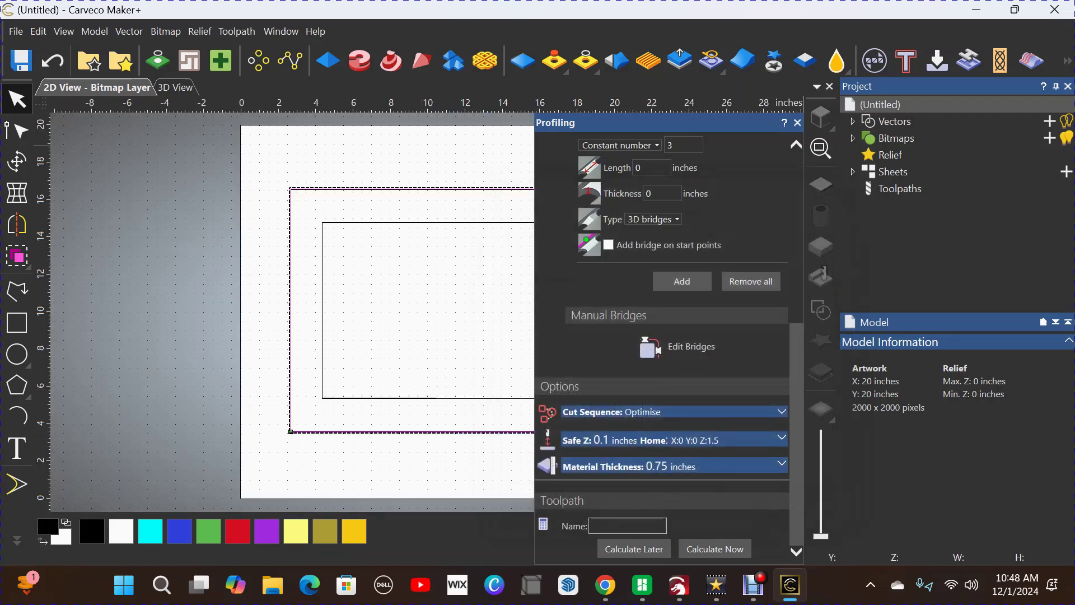
Name the outer roundover toolpath "outside round", calculate it immediately and close the profiling settings
{"action": "left_click", "coordinate": [627, 526]}
{"action": "type", "text": "outside round"}
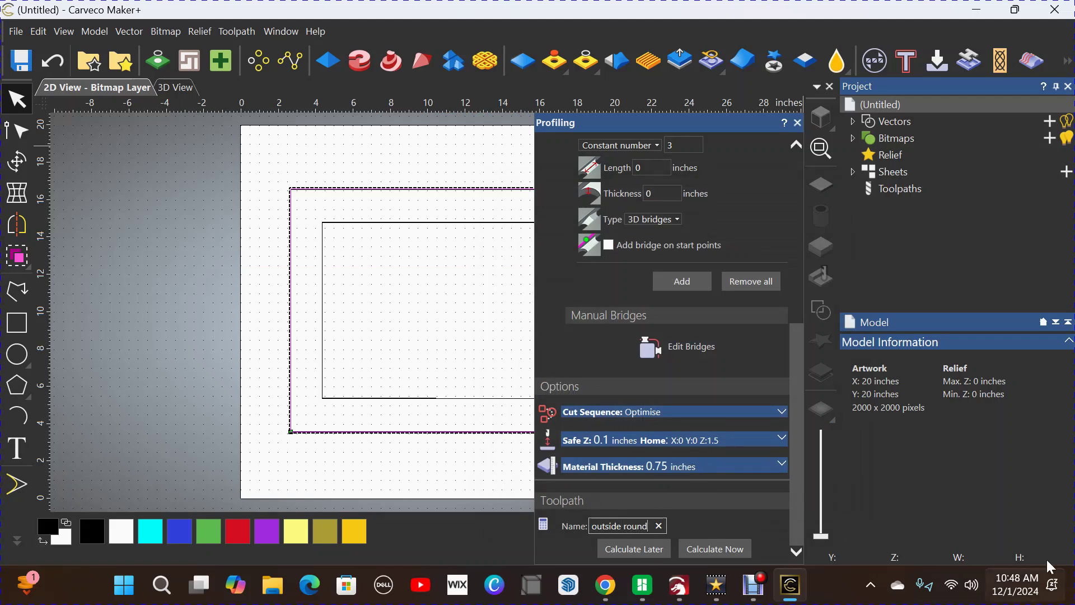
{"action": "left_click", "coordinate": [718, 552]}
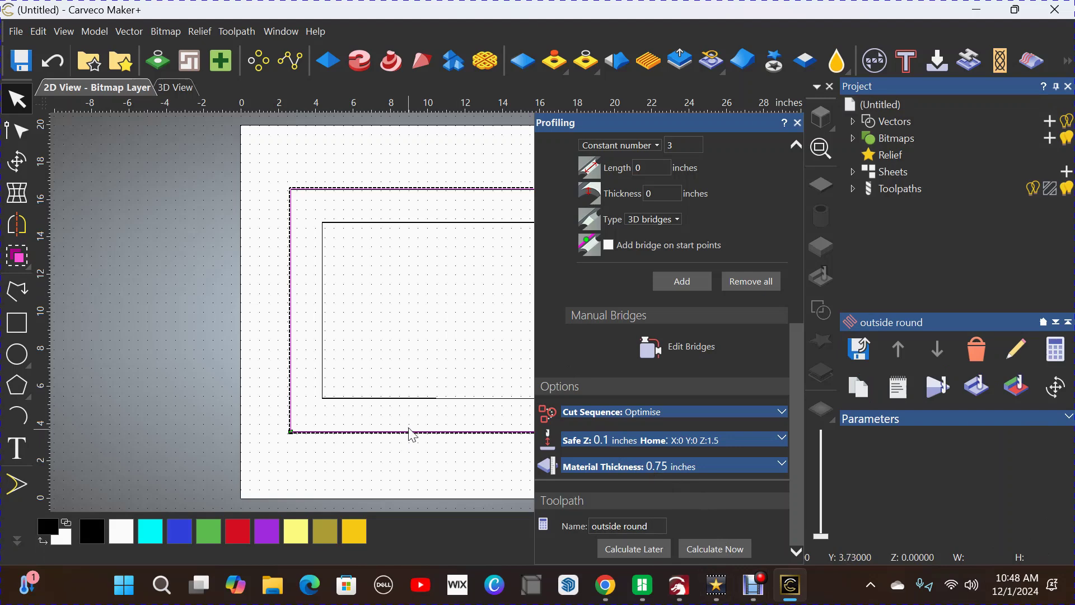
{"action": "left_click", "coordinate": [797, 123]}
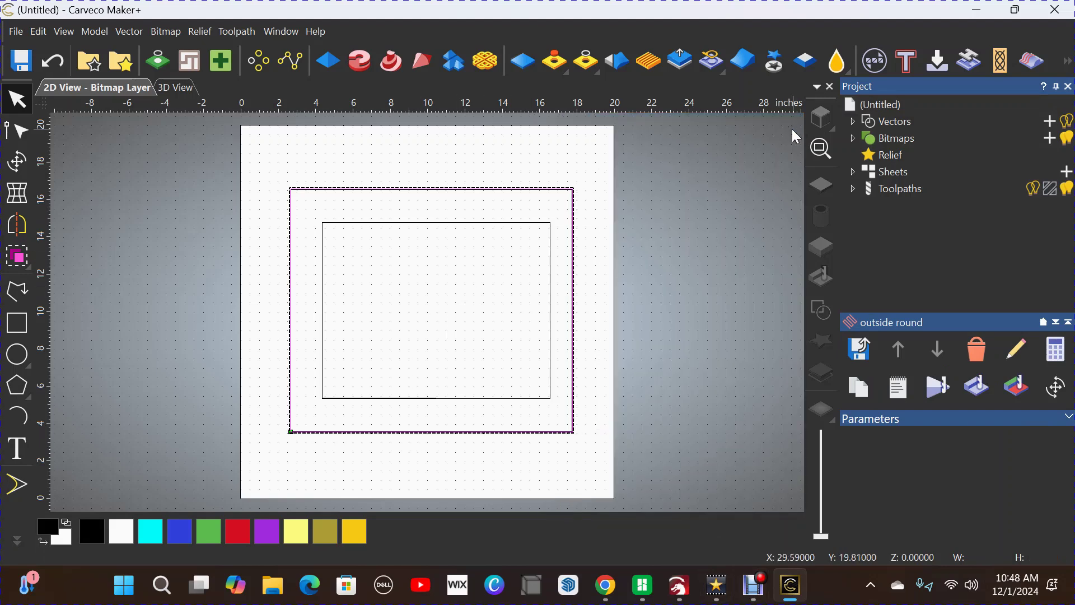
Start a profile toolpath along the inner rectangle's inward offset vector with a finish depth of 0.1875 inches
{"action": "left_click", "coordinate": [487, 288]}
{"action": "scroll", "coordinate": [558, 252], "scroll_direction": "up", "scroll_amount": 2}
{"action": "scroll", "coordinate": [558, 252], "scroll_direction": "up", "scroll_amount": 3}
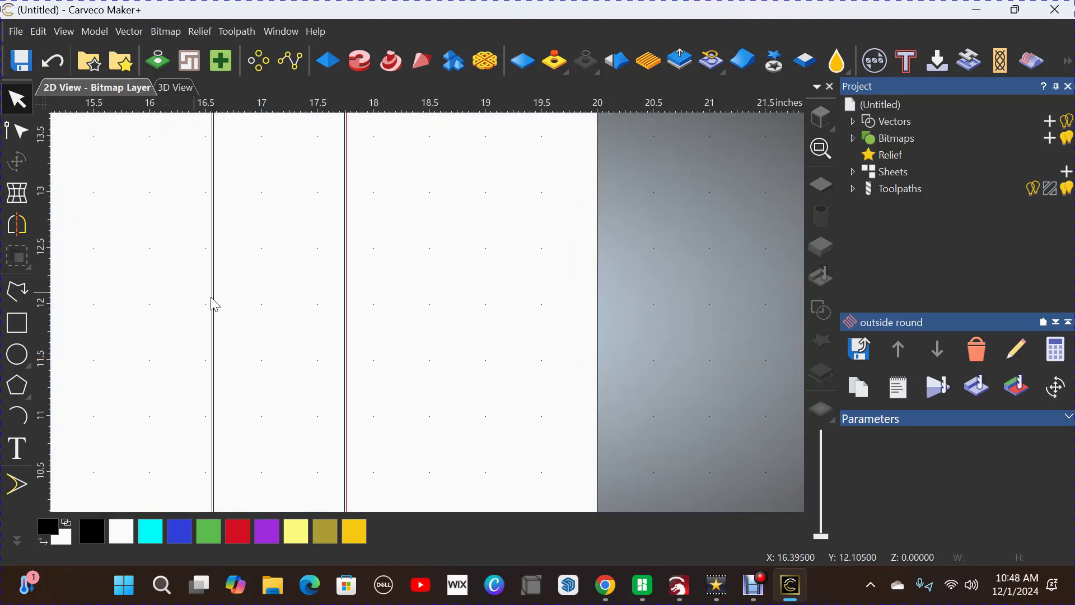
{"action": "left_click", "coordinate": [213, 262]}
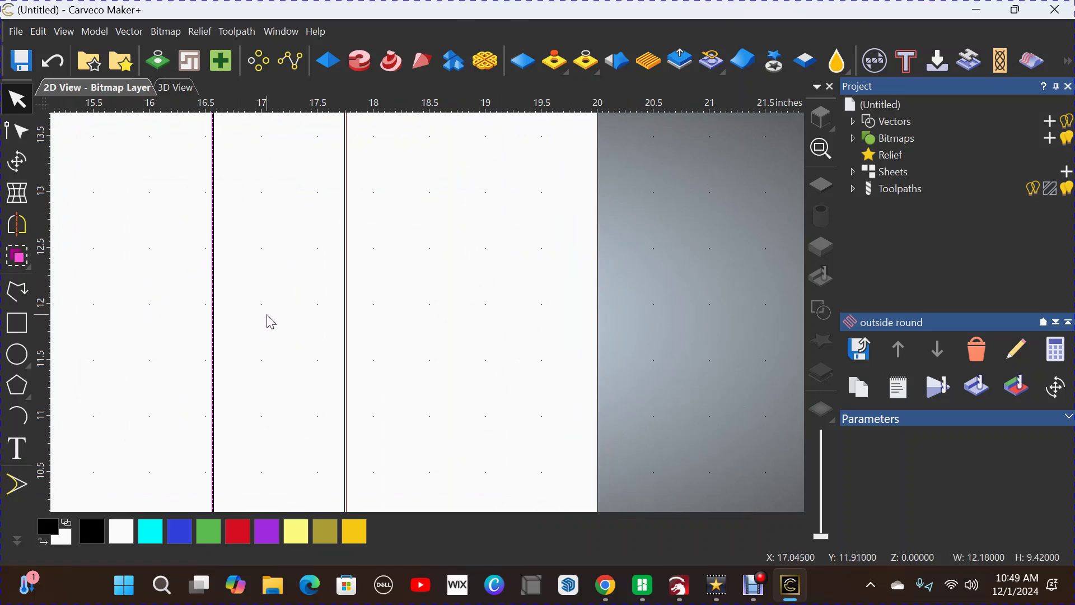
{"action": "middle_click_drag", "start_coordinate": [269, 319], "coordinate": [422, 300]}
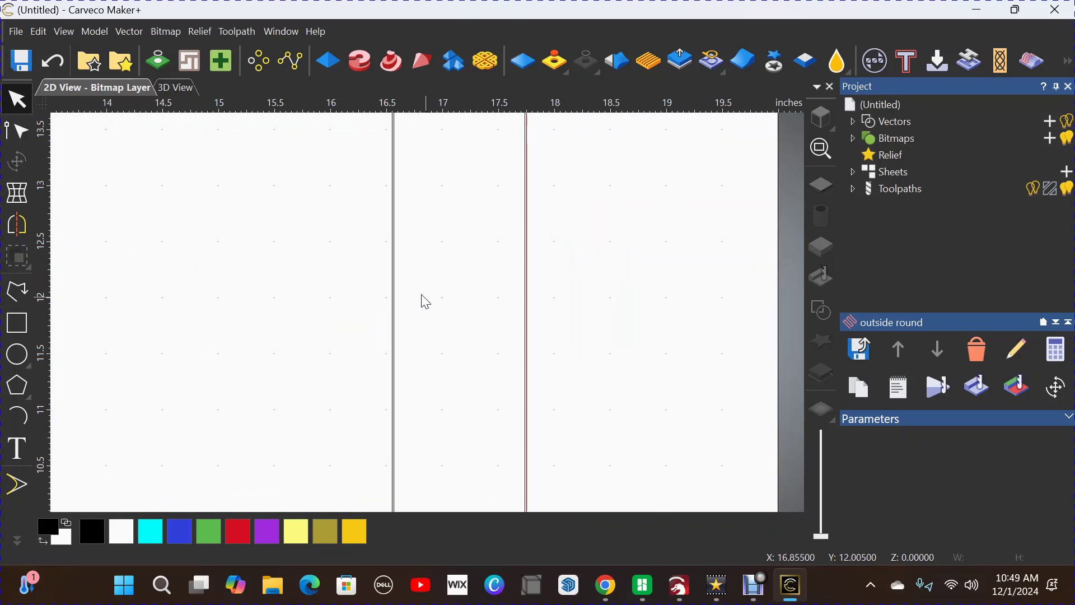
{"action": "left_click", "coordinate": [394, 285]}
{"action": "scroll", "coordinate": [394, 277], "scroll_direction": "up", "scroll_amount": 3}
{"action": "scroll", "coordinate": [394, 277], "scroll_direction": "up", "scroll_amount": 3}
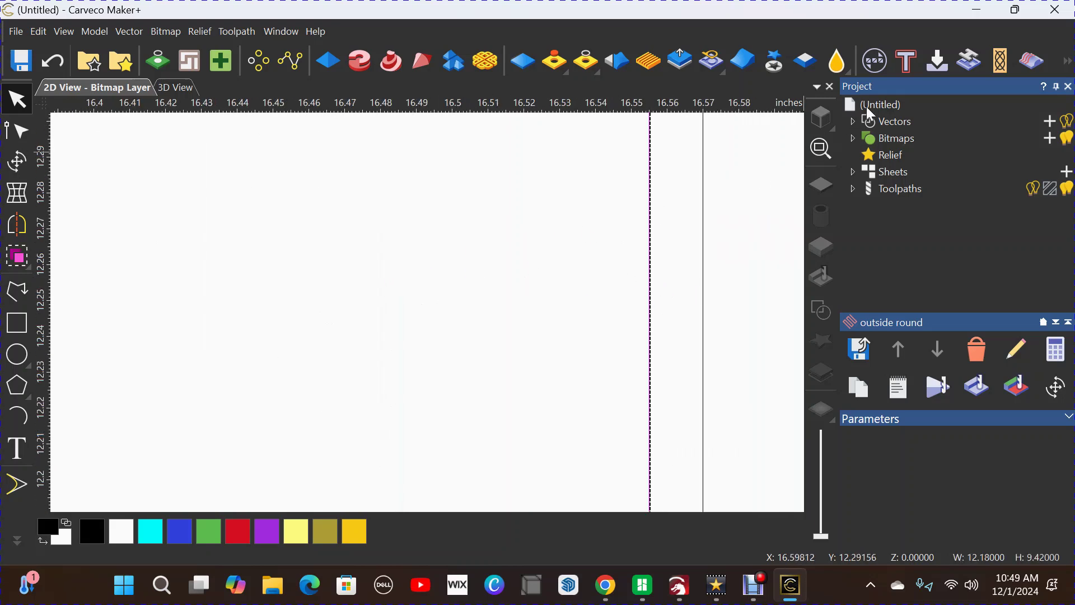
{"action": "left_click", "coordinate": [906, 61]}
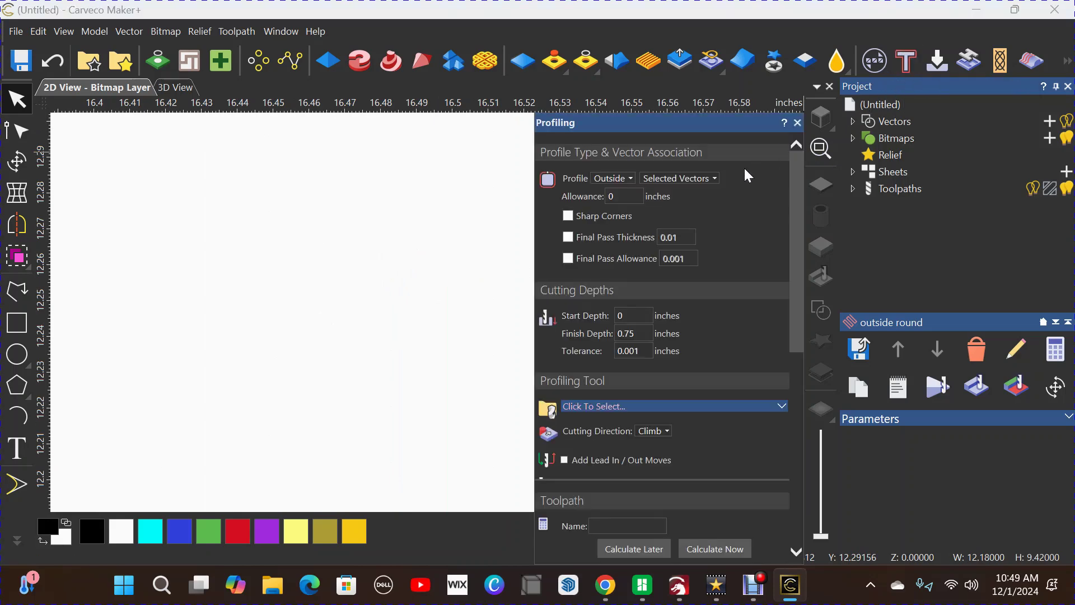
{"action": "left_click", "coordinate": [628, 176]}
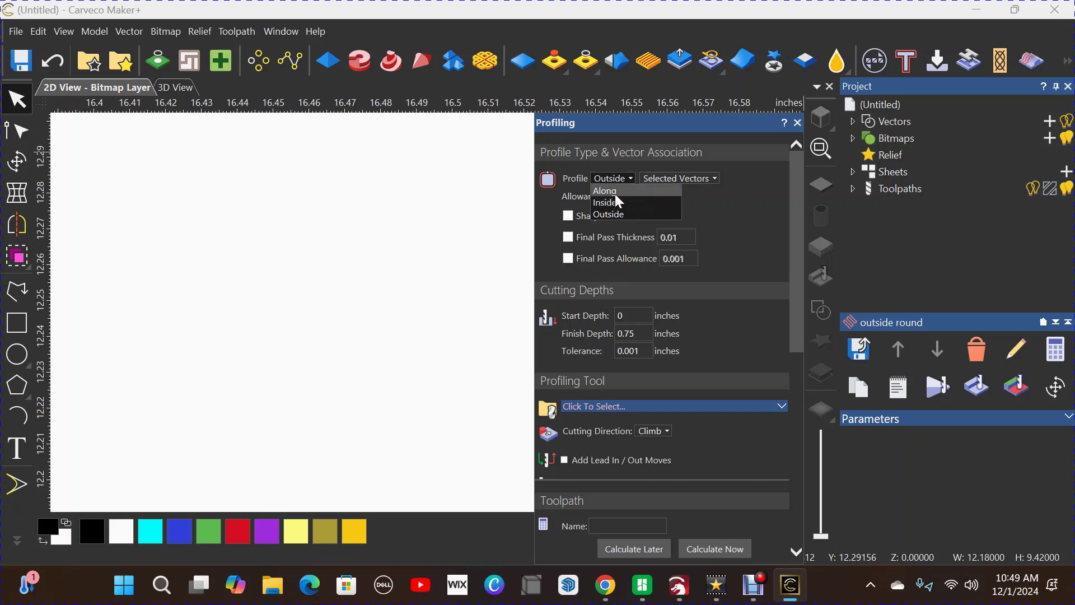
{"action": "left_click", "coordinate": [616, 191]}
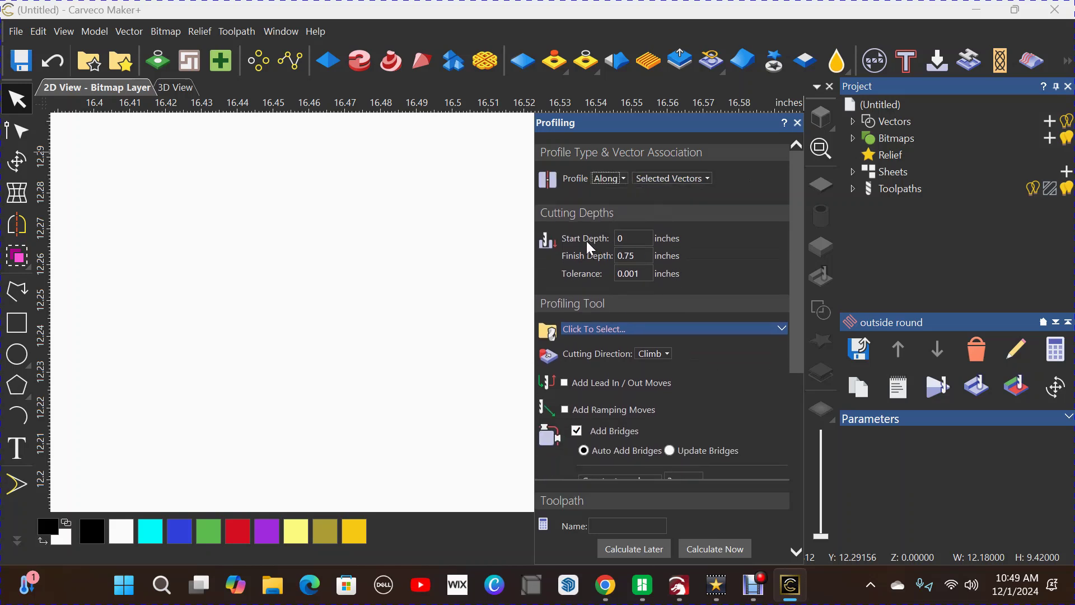
{"action": "key", "text": "Tab"}
{"action": "type", "text": ".1875"}
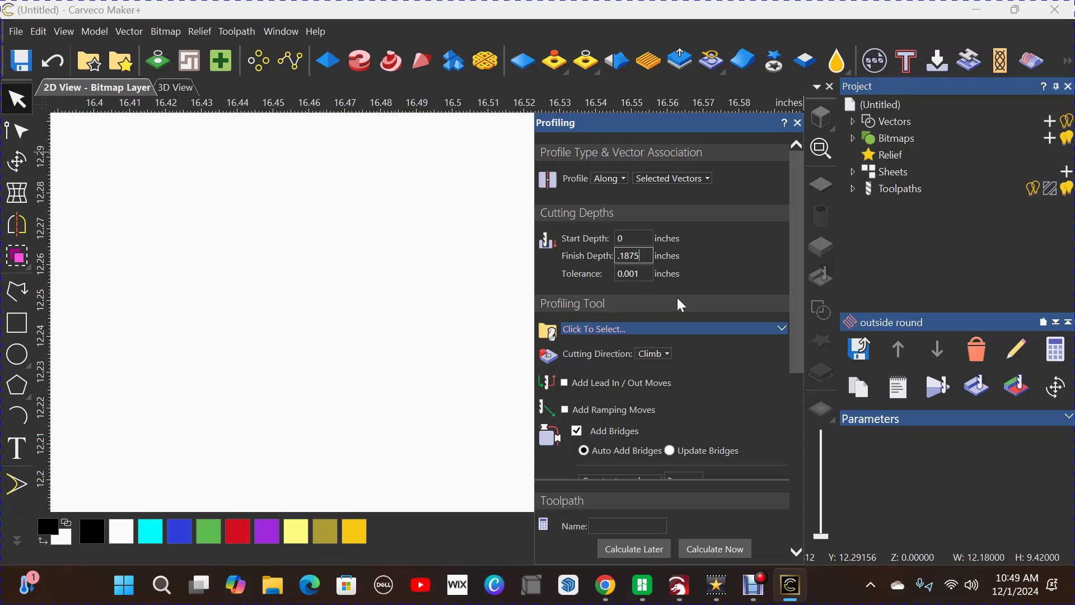
Choose the 7504 - Plunge Point Roundover 3/16" Radius bit for the inner offset vector's toolpath
{"action": "left_click", "coordinate": [664, 328]}
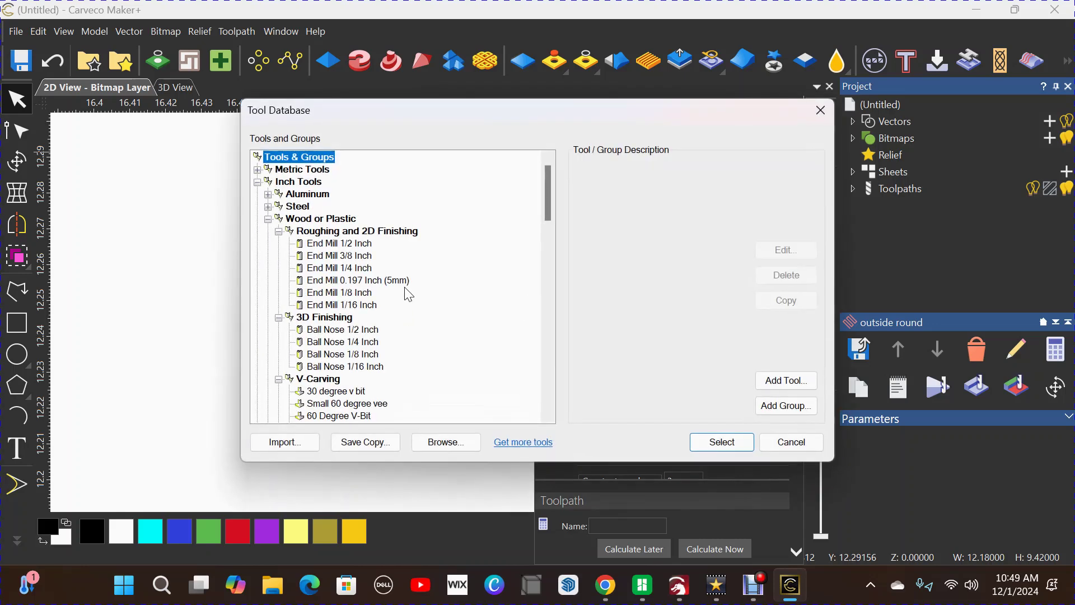
{"action": "scroll", "coordinate": [404, 286], "scroll_direction": "down", "scroll_amount": 7}
{"action": "scroll", "coordinate": [486, 310], "scroll_direction": "down", "scroll_amount": 7}
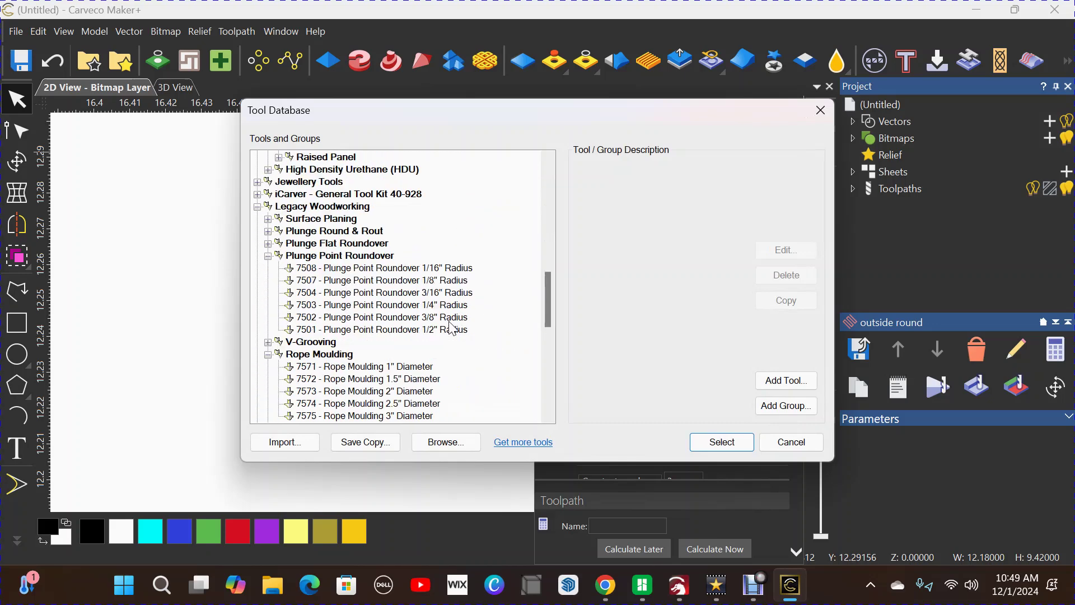
{"action": "left_click", "coordinate": [435, 293]}
{"action": "left_click", "coordinate": [720, 442]}
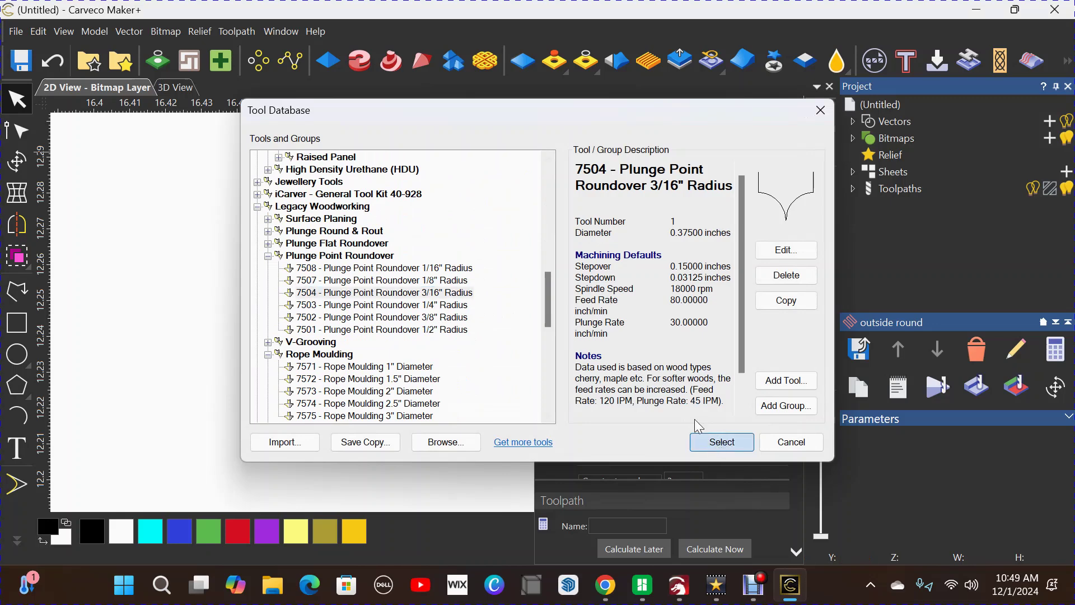
Name the inner roundover toolpath "outside round" as well, calculate it immediately and close the profiling settings
{"action": "scroll", "coordinate": [709, 331], "scroll_direction": "down", "scroll_amount": 5}
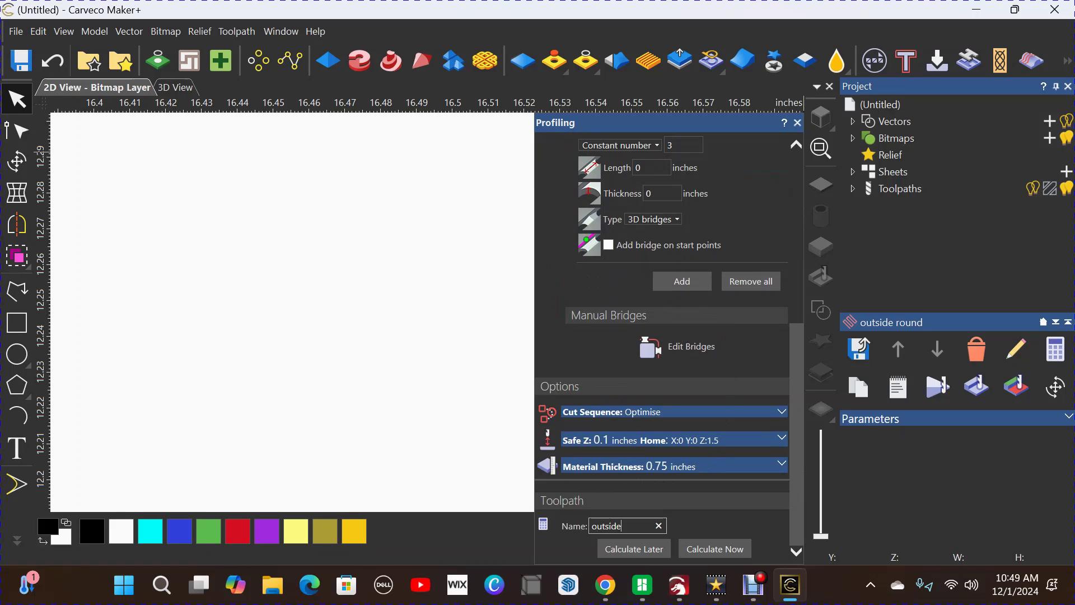
{"action": "type", "text": "ound"}
{"action": "left_click", "coordinate": [714, 550]}
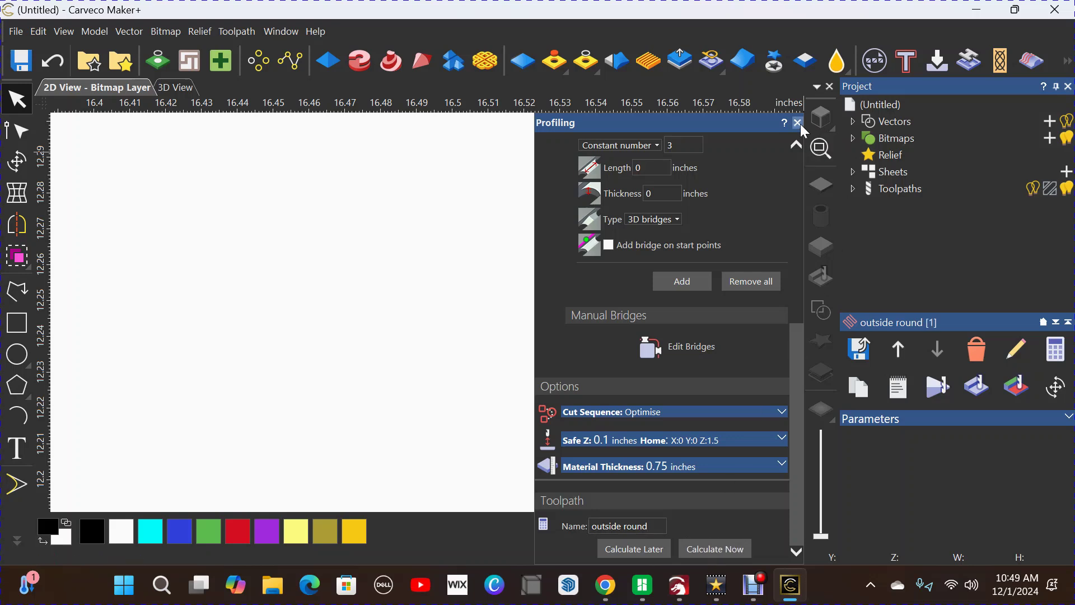
{"action": "left_click", "coordinate": [798, 123]}
Start an outside profile toolpath on the original outer rectangle, not its offset vector
{"action": "scroll", "coordinate": [497, 244], "scroll_direction": "down", "scroll_amount": 5}
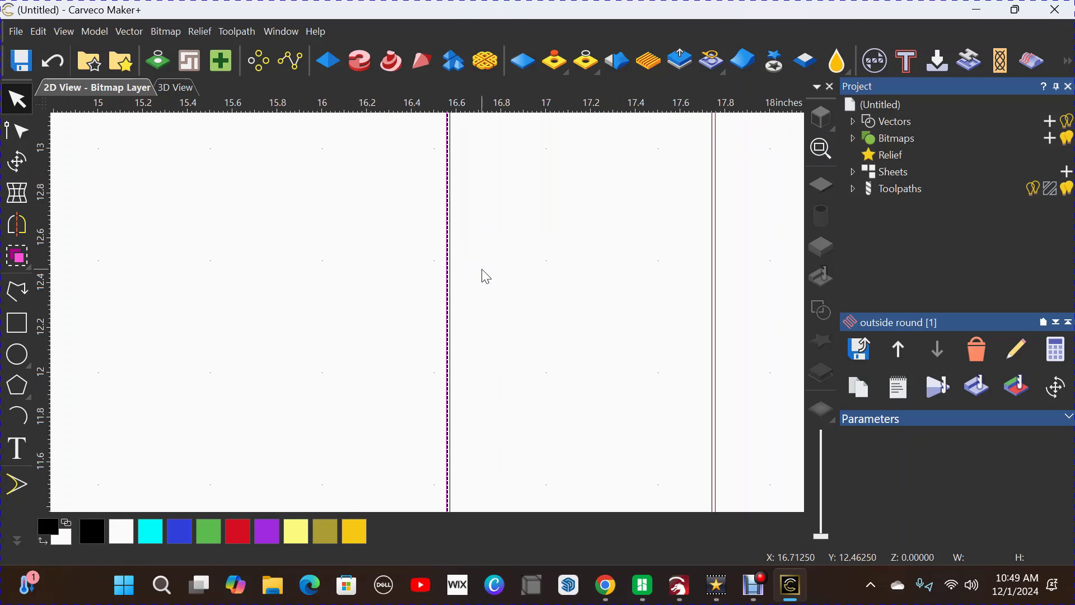
{"action": "scroll", "coordinate": [486, 277], "scroll_direction": "down", "scroll_amount": 3}
{"action": "middle_click_drag", "start_coordinate": [187, 338], "coordinate": [358, 314]}
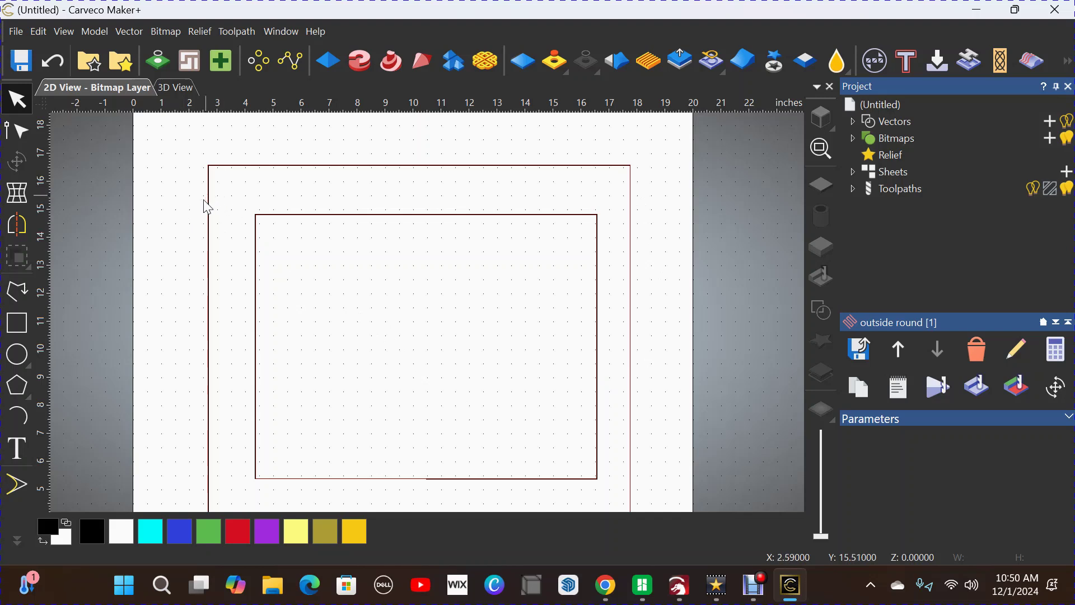
{"action": "scroll", "coordinate": [520, 148], "scroll_direction": "up", "scroll_amount": 2}
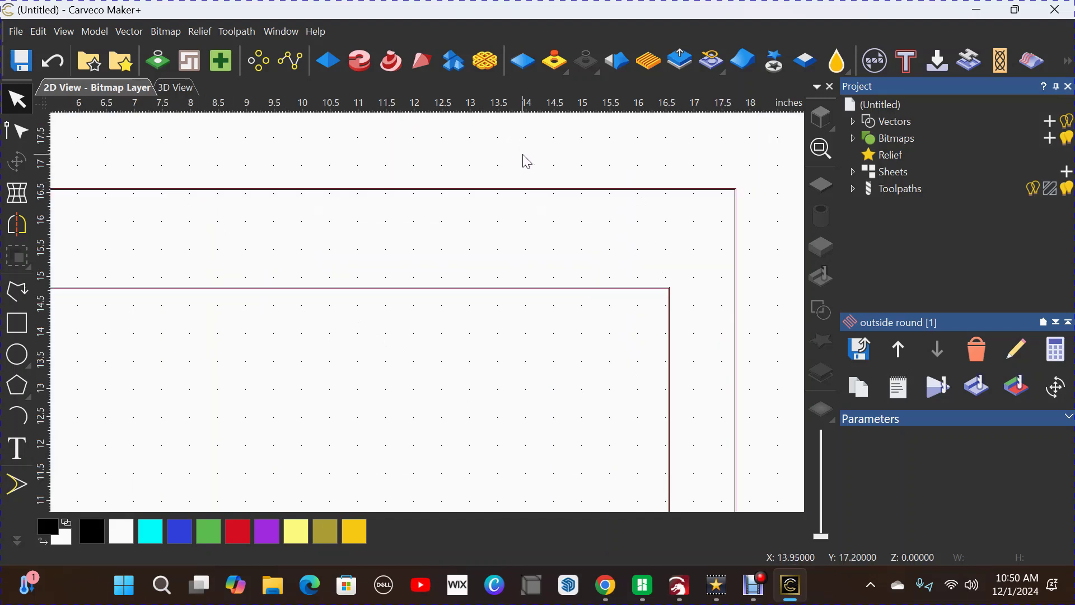
{"action": "scroll", "coordinate": [546, 149], "scroll_direction": "up", "scroll_amount": 2}
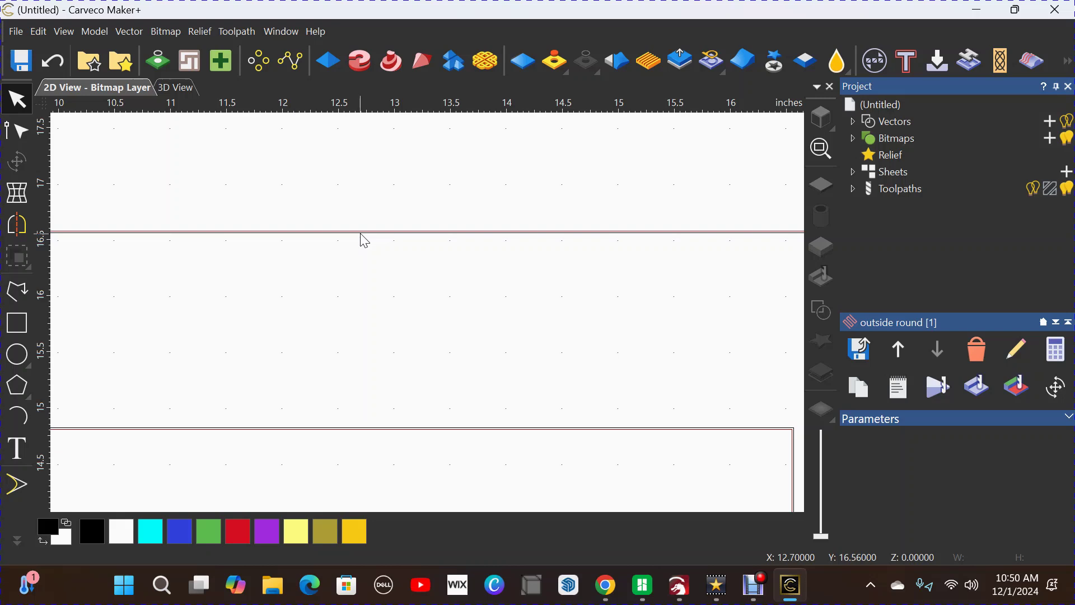
{"action": "left_click", "coordinate": [363, 240]}
{"action": "scroll", "coordinate": [367, 244], "scroll_direction": "up", "scroll_amount": 5}
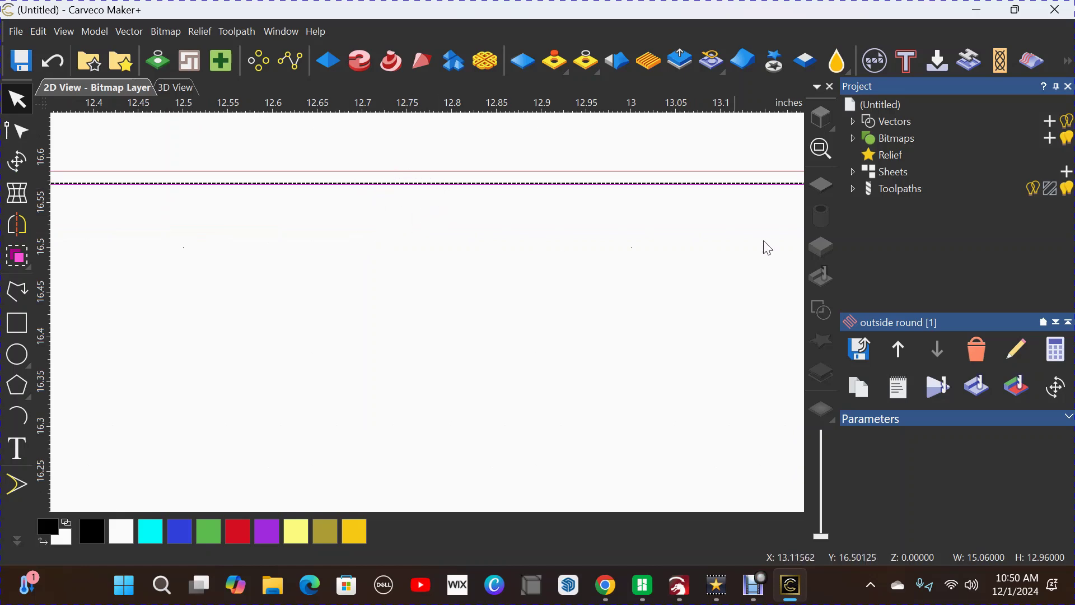
{"action": "left_click", "coordinate": [910, 65]}
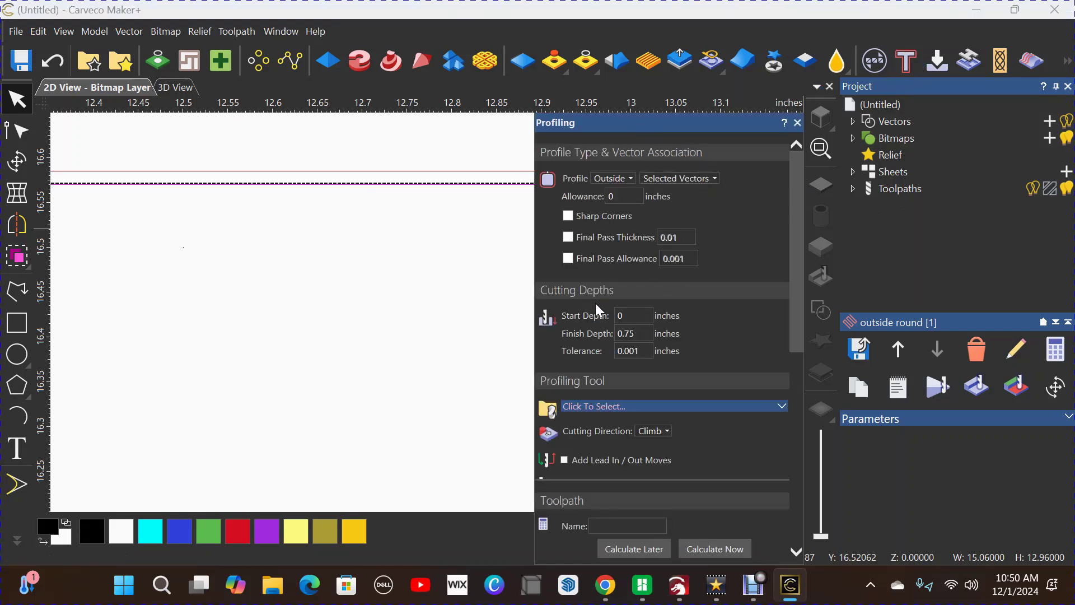
{"action": "left_click", "coordinate": [632, 316]}
{"action": "scroll", "coordinate": [666, 331], "scroll_direction": "down", "scroll_amount": 3}
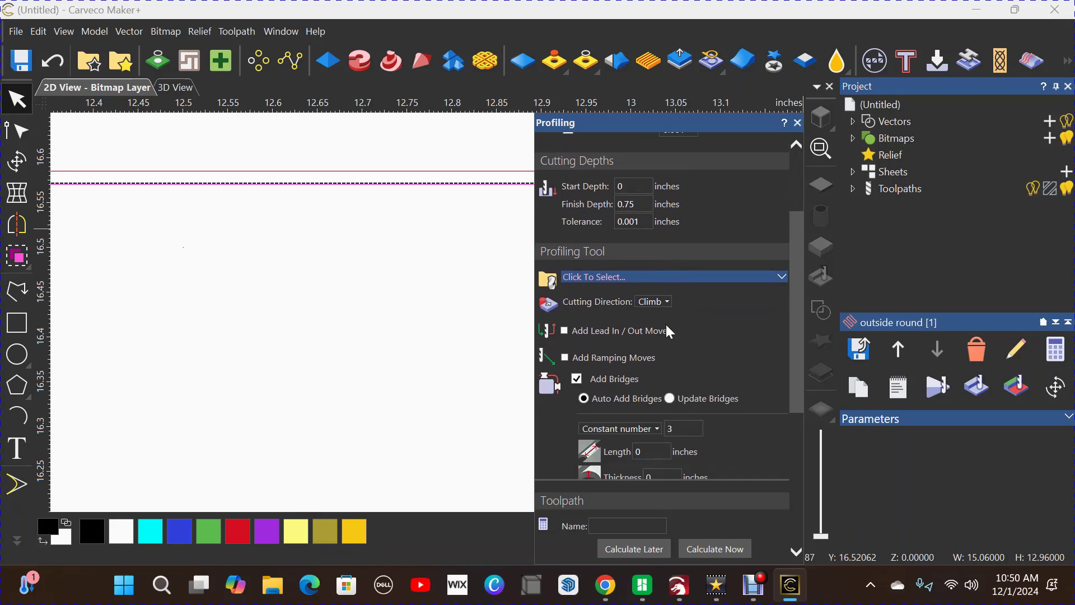
Choose the 1/4" Downtown Jenny Down Shear bit from the Hamilton Bit Set as the profiling tool
{"action": "left_click", "coordinate": [660, 277]}
{"action": "scroll", "coordinate": [465, 305], "scroll_direction": "down", "scroll_amount": 4}
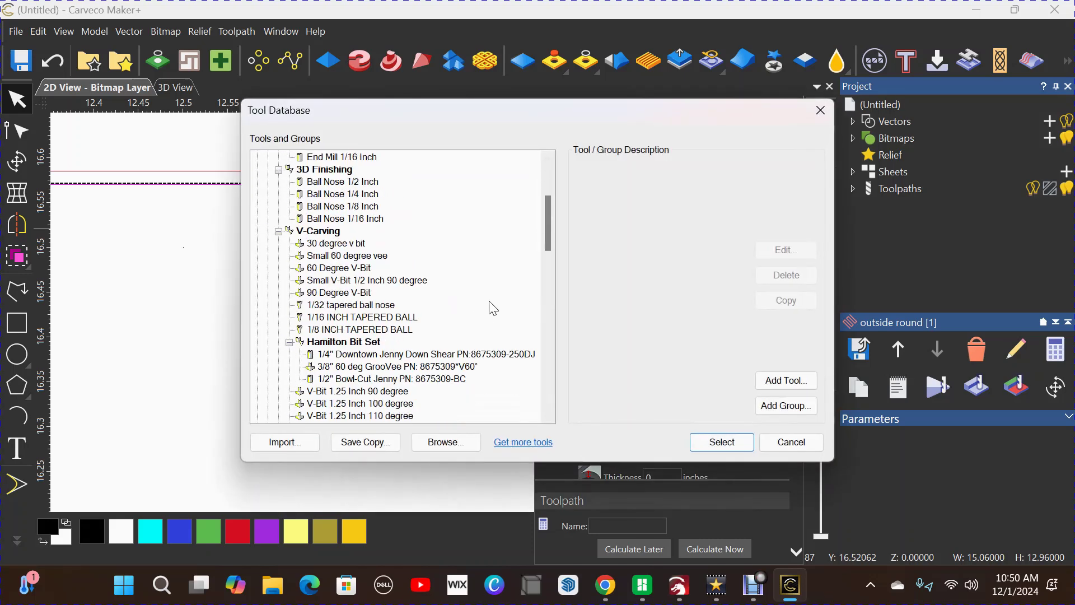
{"action": "left_click", "coordinate": [438, 353]}
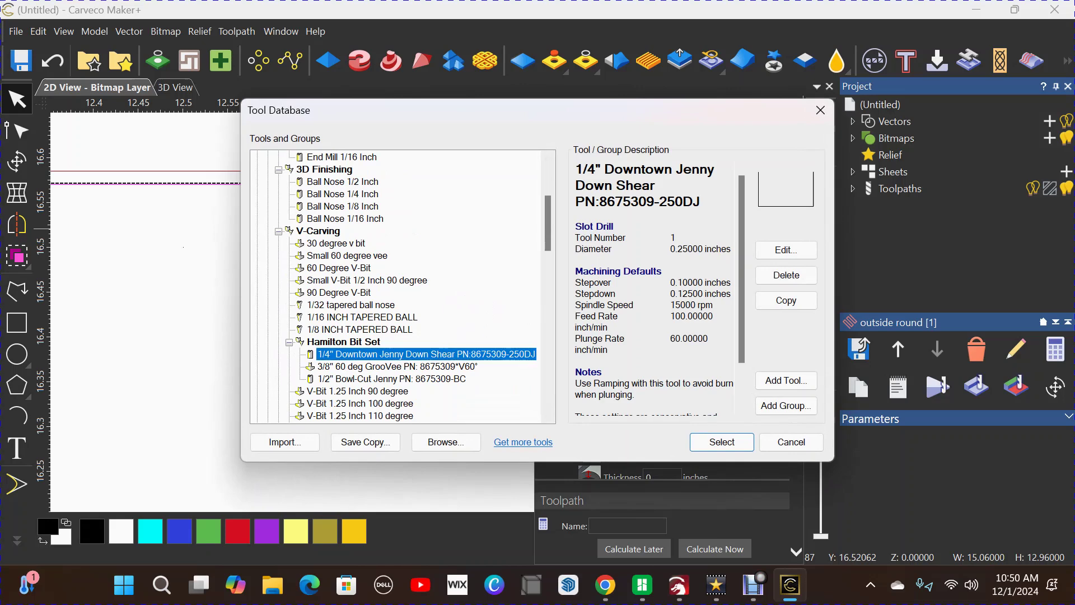
{"action": "left_click", "coordinate": [721, 442]}
Name the outside profile toolpath "cut loose", calculate it immediately and close the profiling settings
{"action": "scroll", "coordinate": [659, 307], "scroll_direction": "down", "scroll_amount": 8}
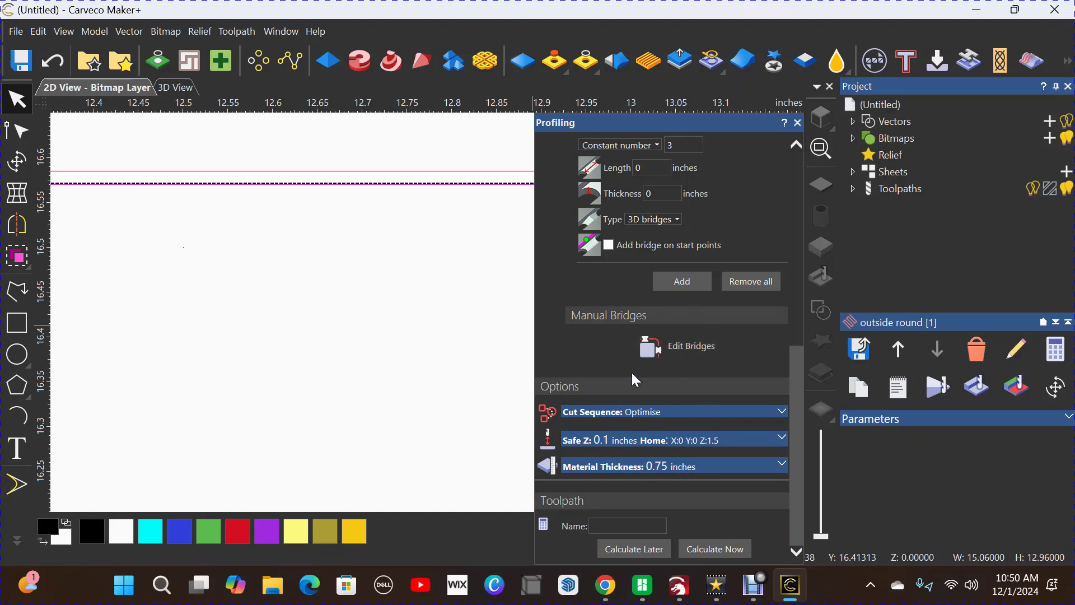
{"action": "left_click", "coordinate": [627, 526]}
{"action": "type", "text": "cut loose"}
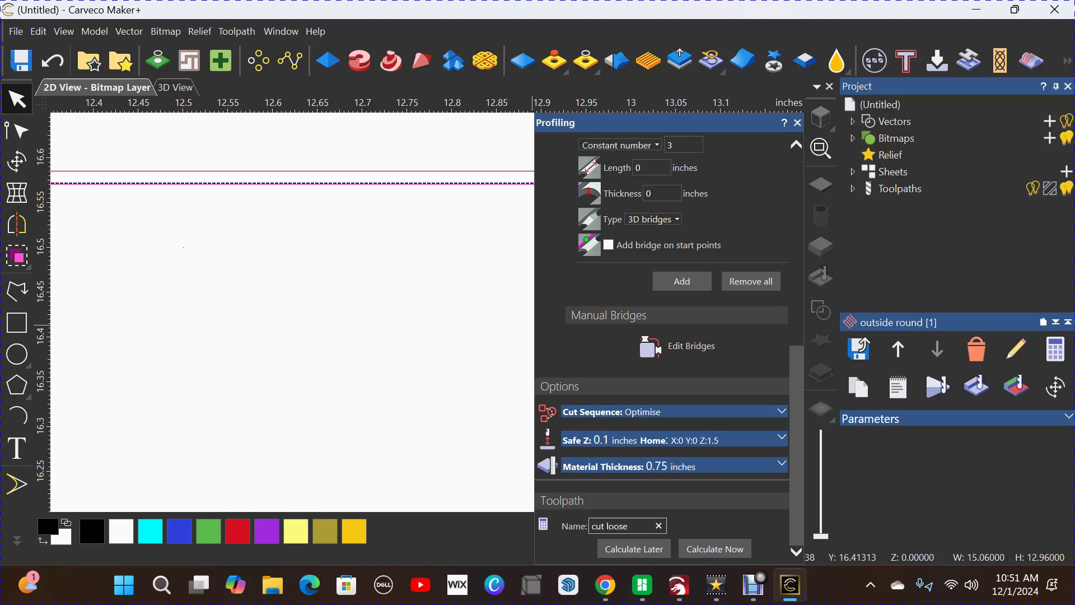
{"action": "left_click", "coordinate": [716, 550]}
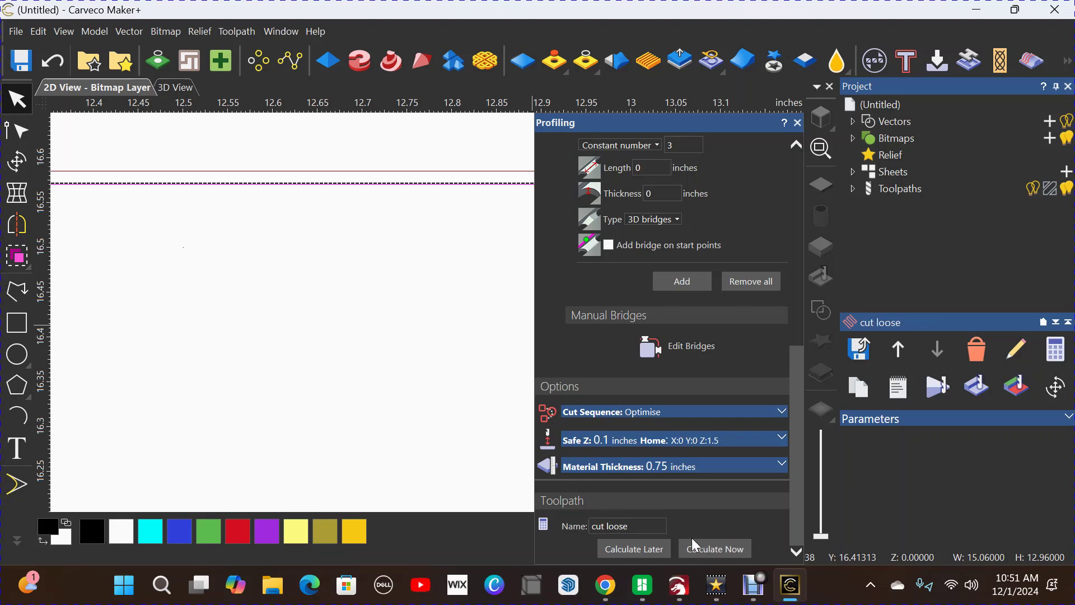
{"action": "left_click", "coordinate": [797, 122]}
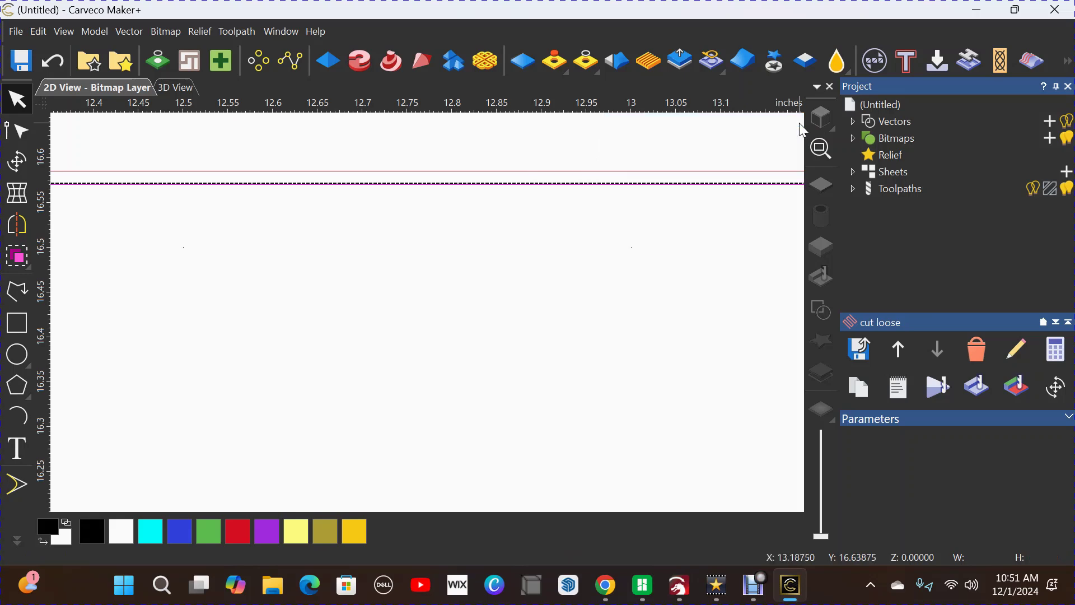
{"action": "scroll", "coordinate": [623, 250], "scroll_direction": "down", "scroll_amount": 5}
{"action": "scroll", "coordinate": [497, 336], "scroll_direction": "down", "scroll_amount": 4}
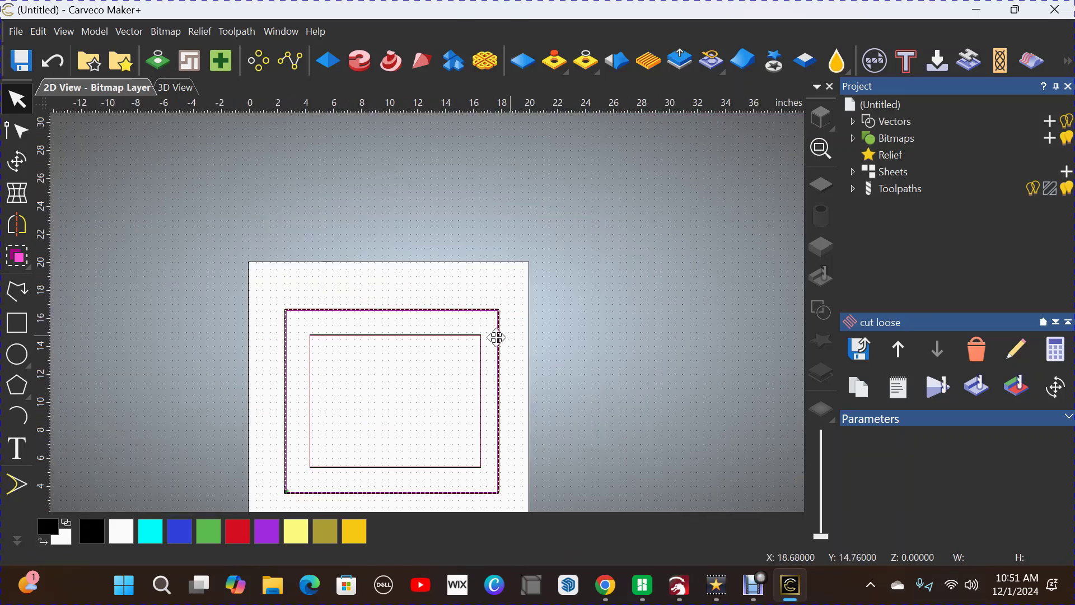
{"action": "scroll", "coordinate": [379, 475], "scroll_direction": "up", "scroll_amount": 2}
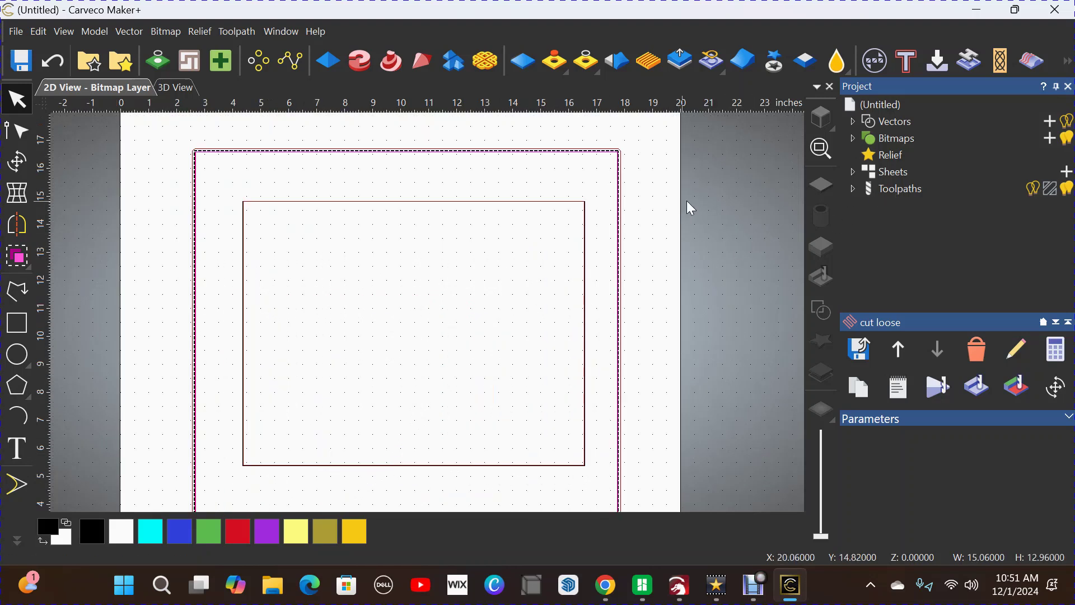
Simulate all toolpaths on the whole model at standard resolution
{"action": "right_click", "coordinate": [892, 190]}
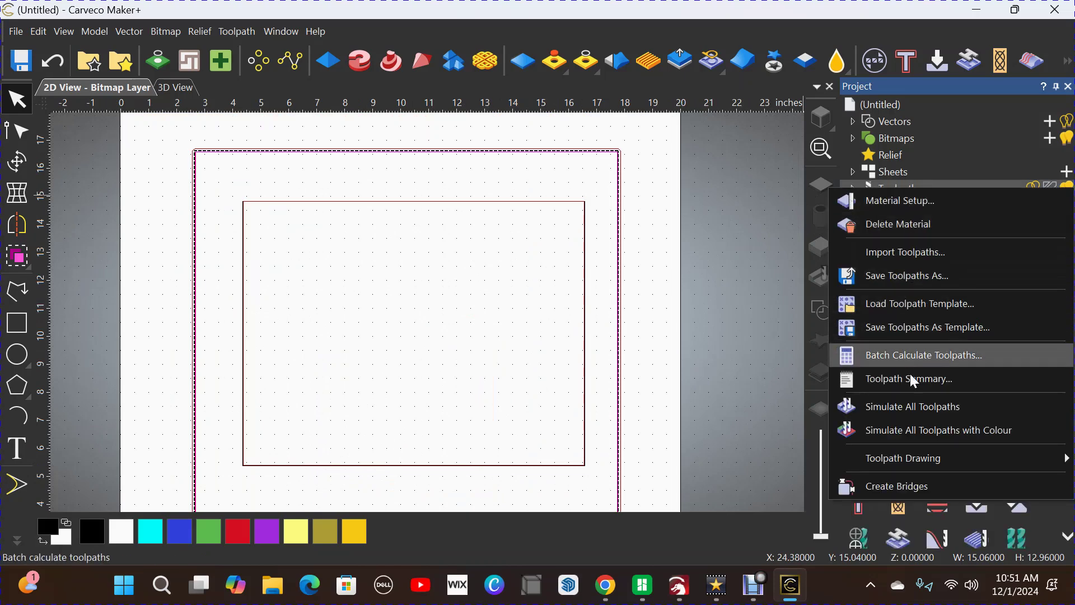
{"action": "left_click", "coordinate": [912, 407]}
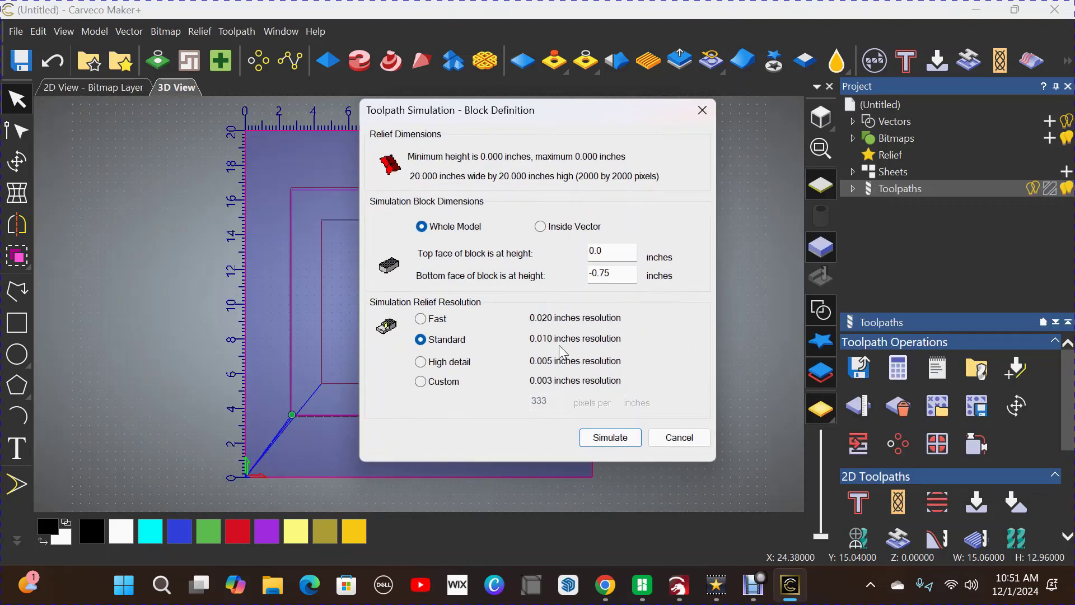
{"action": "left_click", "coordinate": [618, 438]}
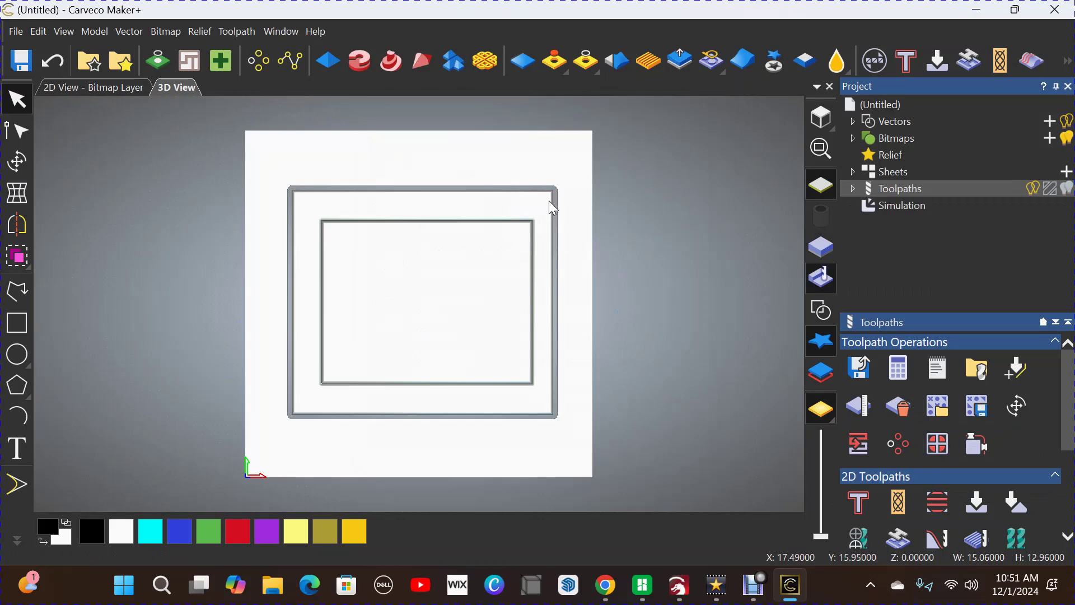
Examine the simulated roundover profiles and cut-out groove at the frame's corner from several angles and return to the top view
{"action": "scroll", "coordinate": [549, 202], "scroll_direction": "up", "scroll_amount": 5}
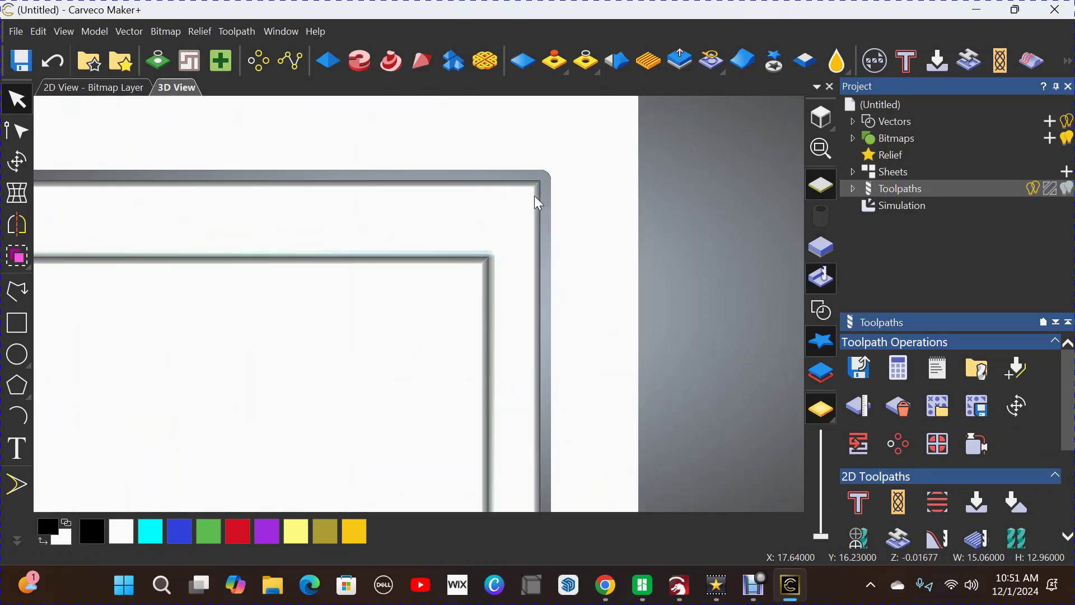
{"action": "scroll", "coordinate": [554, 200], "scroll_direction": "up", "scroll_amount": 1}
{"action": "scroll", "coordinate": [555, 201], "scroll_direction": "up", "scroll_amount": 1}
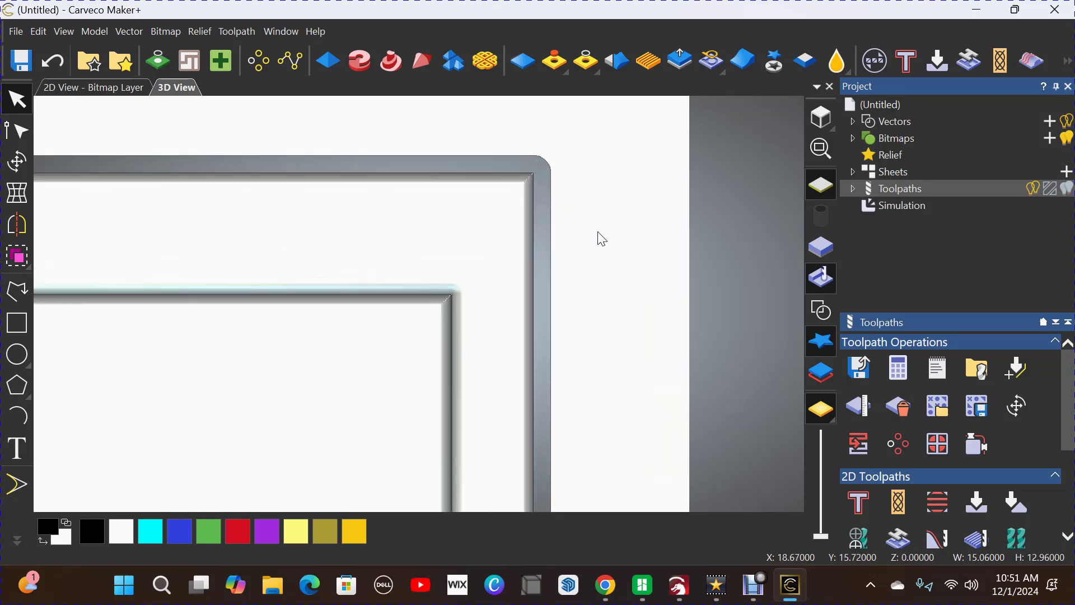
{"action": "mouse_move", "coordinate": [601, 239]}
{"action": "left_mouse_down"}
{"action": "mouse_move", "coordinate": [536, 243]}
{"action": "mouse_move", "coordinate": [529, 183]}
{"action": "left_mouse_up"}
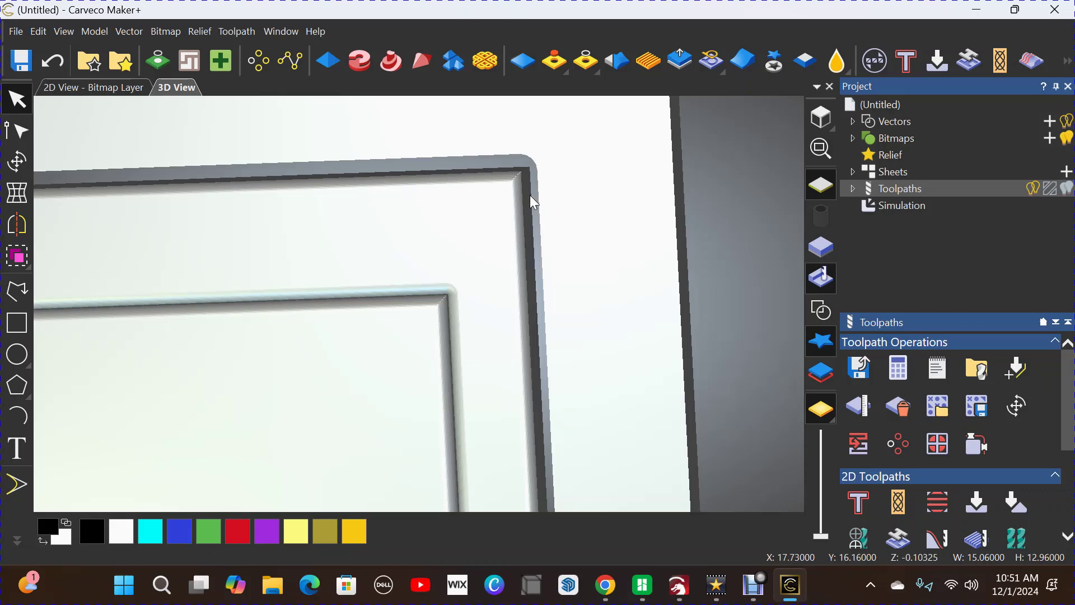
{"action": "mouse_move", "coordinate": [564, 240]}
{"action": "left_mouse_down"}
{"action": "mouse_move", "coordinate": [643, 224]}
{"action": "mouse_move", "coordinate": [446, 334]}
{"action": "mouse_move", "coordinate": [501, 331]}
{"action": "mouse_move", "coordinate": [419, 310]}
{"action": "mouse_move", "coordinate": [465, 223]}
{"action": "mouse_move", "coordinate": [479, 278]}
{"action": "left_mouse_up"}
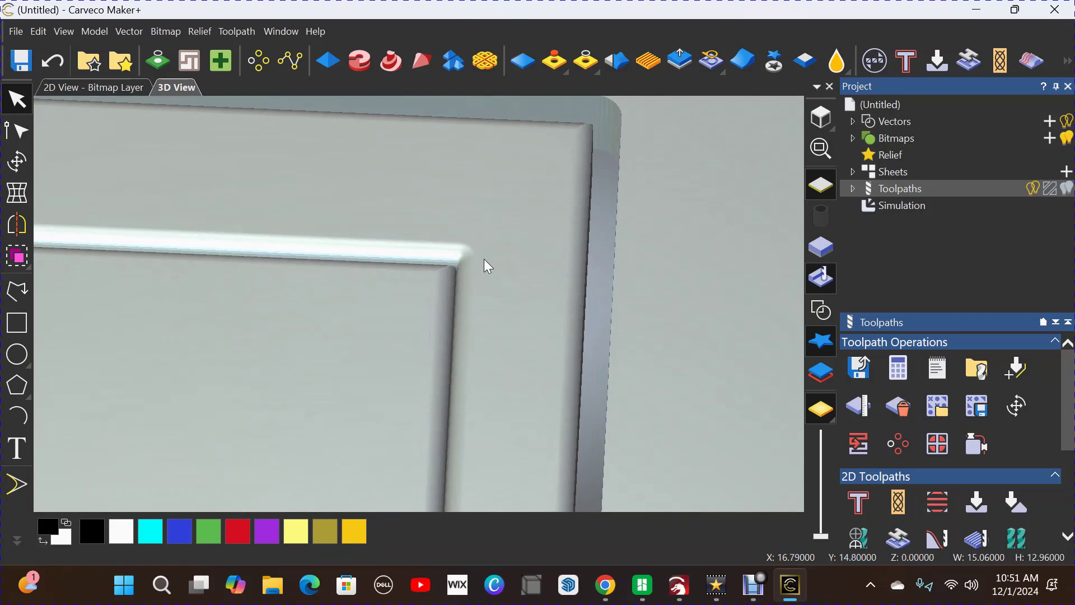
{"action": "left_click_drag", "start_coordinate": [494, 235], "coordinate": [571, 290]}
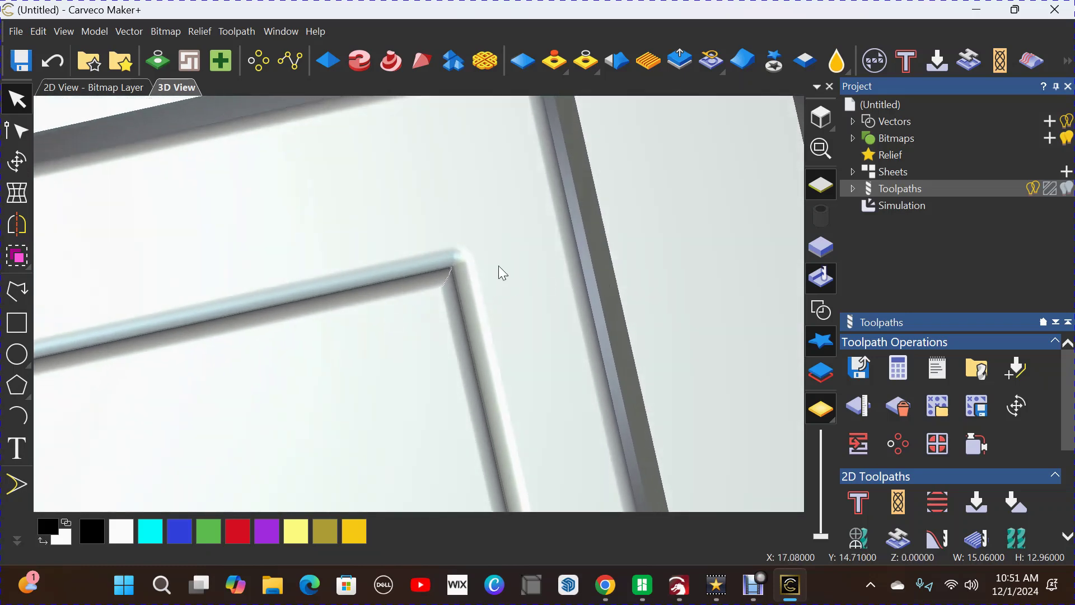
{"action": "left_click_drag", "start_coordinate": [499, 271], "coordinate": [513, 282]}
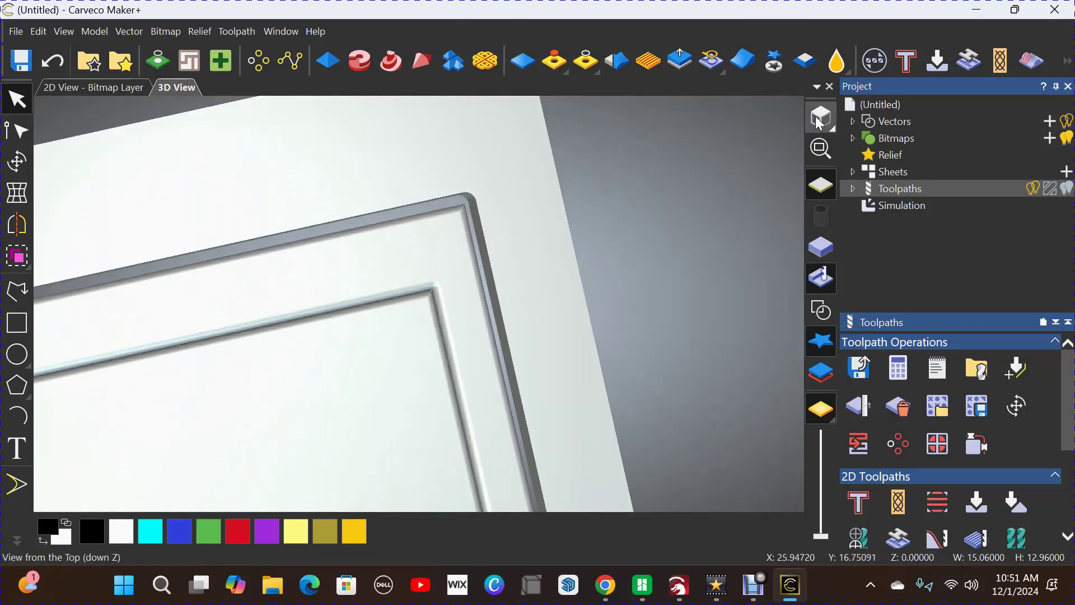
{"action": "left_click", "coordinate": [821, 117]}
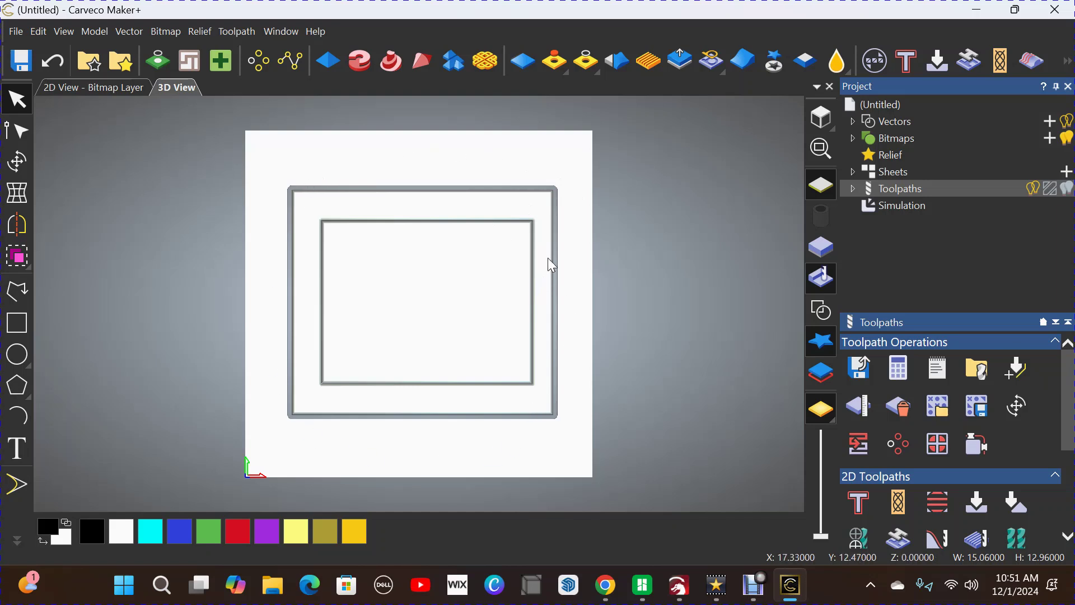
Delete the waste material surrounding the frame from the simulation
{"action": "left_click", "coordinate": [894, 207]}
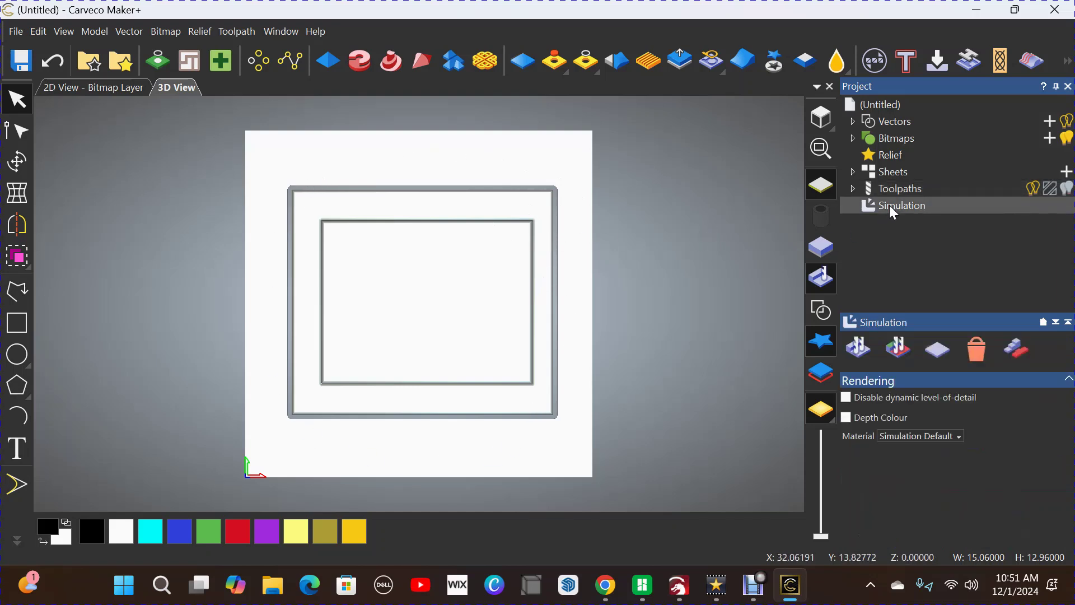
{"action": "left_click", "coordinate": [1020, 355]}
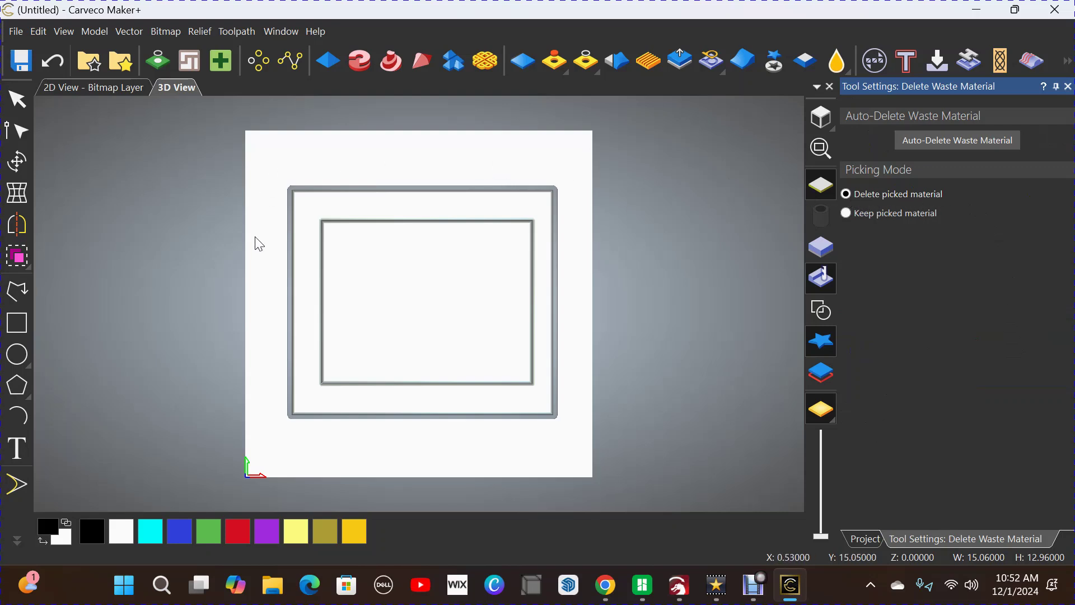
{"action": "left_click", "coordinate": [578, 292]}
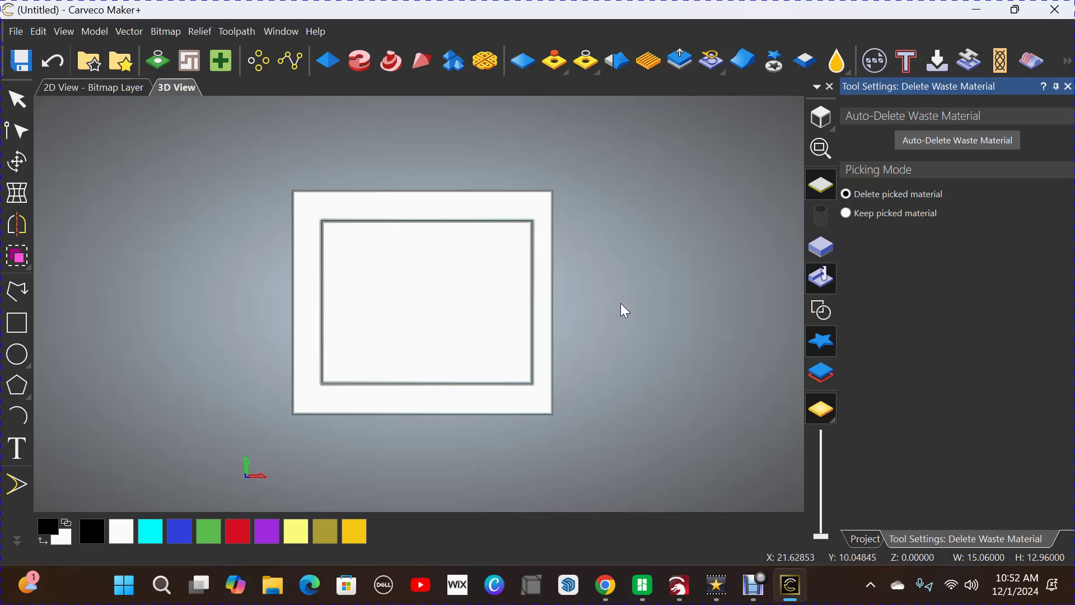
Inspect the edges and inner roundover of the trimmed simulated frame from several angles, ending in the top view
{"action": "middle_click_drag", "start_coordinate": [621, 304], "coordinate": [429, 306]}
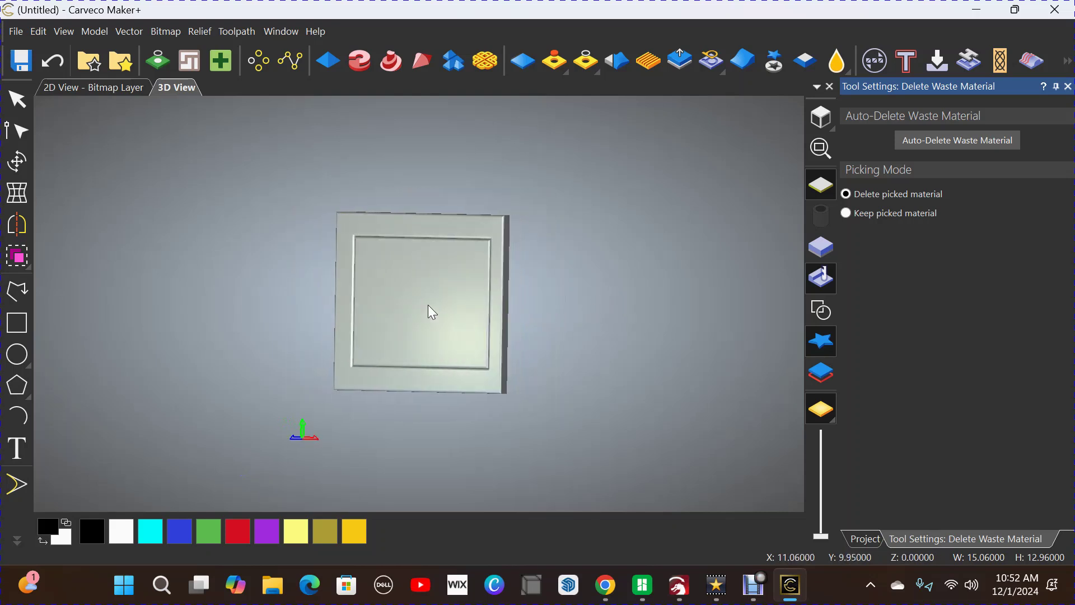
{"action": "scroll", "coordinate": [509, 291], "scroll_direction": "up", "scroll_amount": 5}
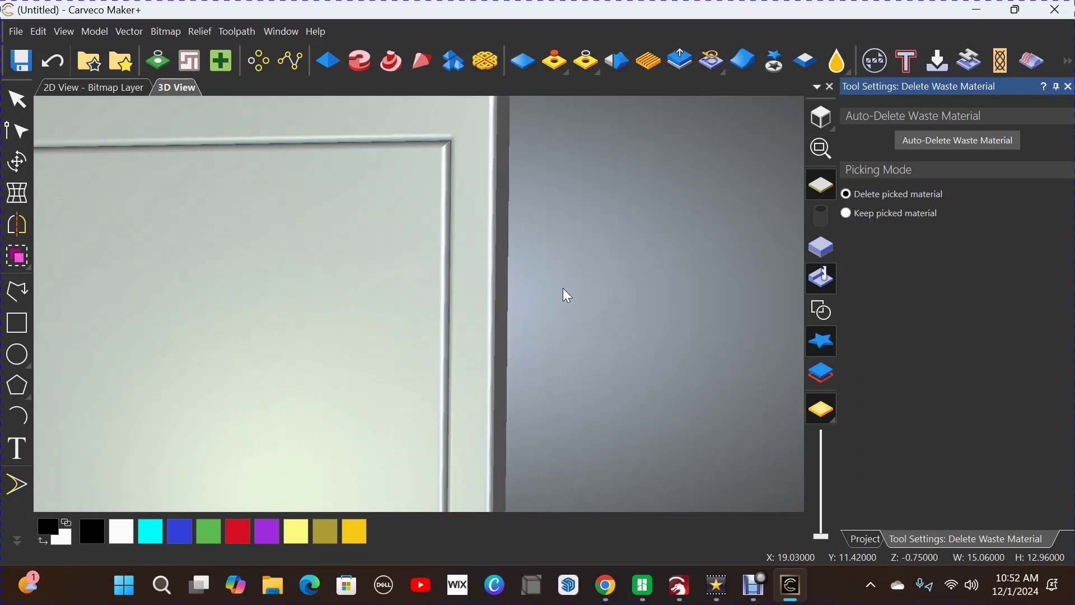
{"action": "middle_click_drag", "start_coordinate": [563, 288], "coordinate": [336, 269]}
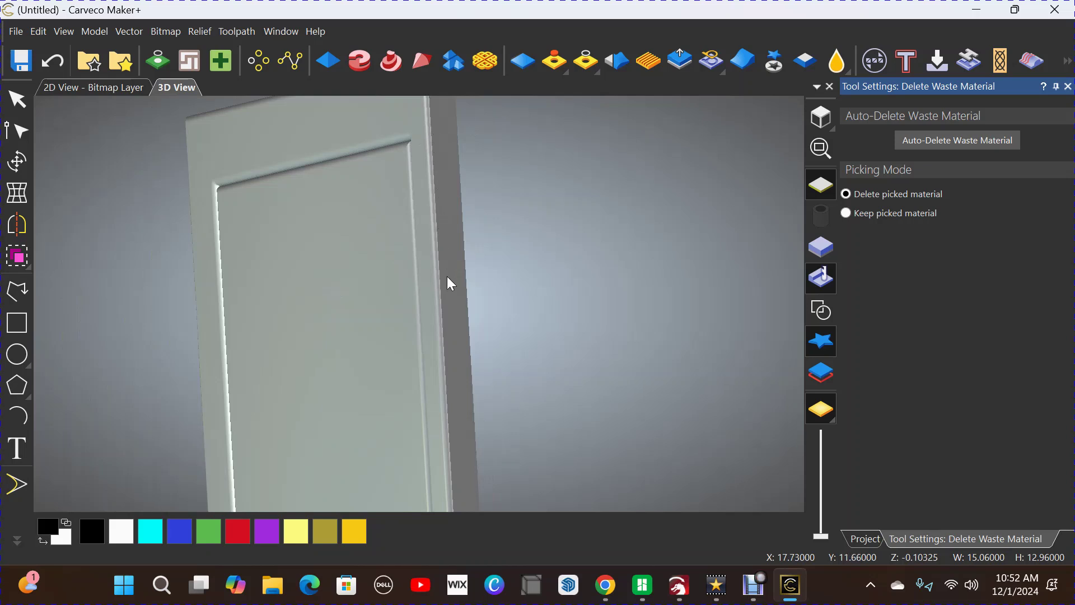
{"action": "middle_click_drag", "start_coordinate": [475, 294], "coordinate": [699, 300]}
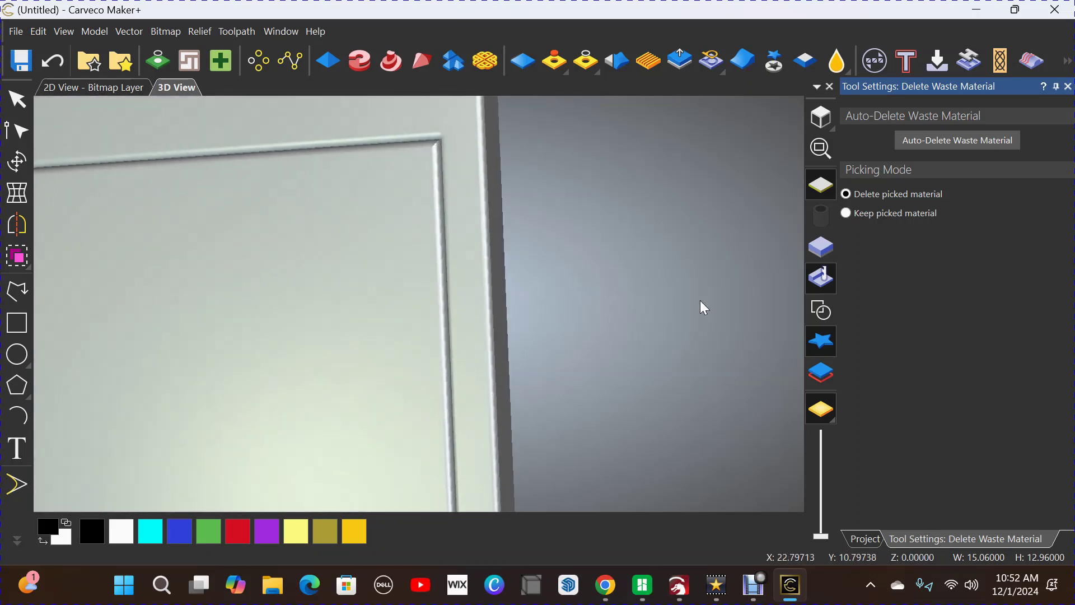
{"action": "scroll", "coordinate": [694, 285], "scroll_direction": "down", "scroll_amount": 3}
{"action": "middle_click_drag", "start_coordinate": [66, 331], "coordinate": [164, 395]}
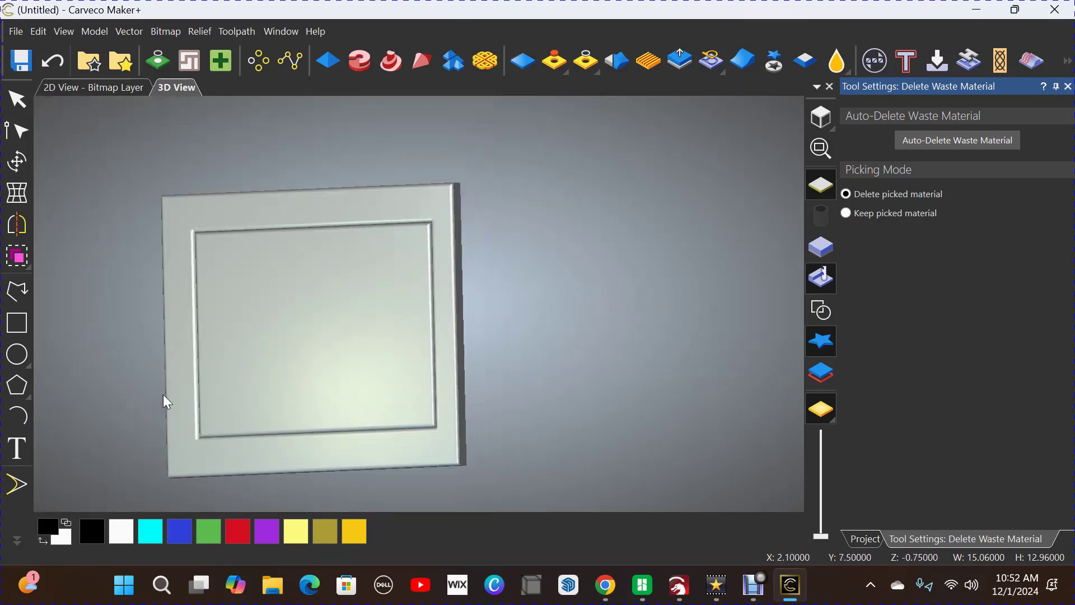
{"action": "left_click", "coordinate": [820, 114]}
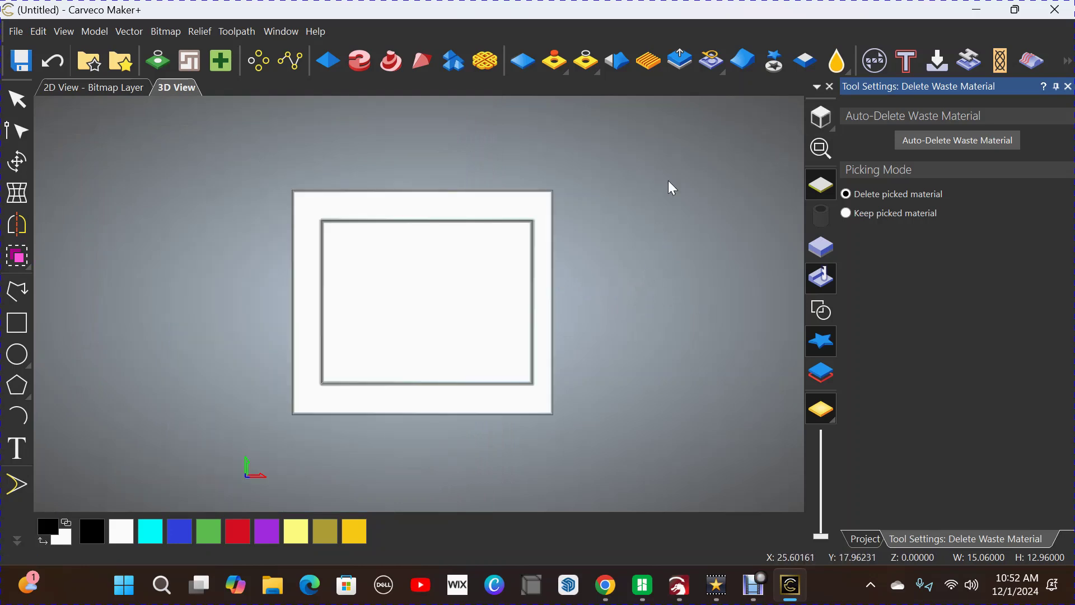
Close the waste deletion settings, delete the simulation, show the vectors and return to the 2D view
{"action": "left_click", "coordinate": [1068, 87]}
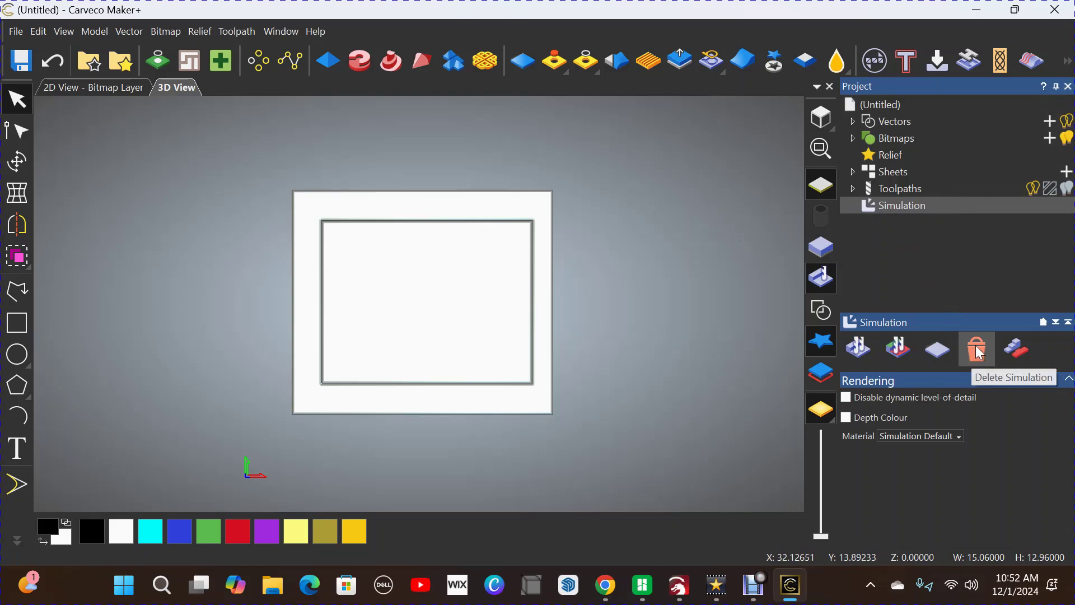
{"action": "left_click", "coordinate": [974, 363]}
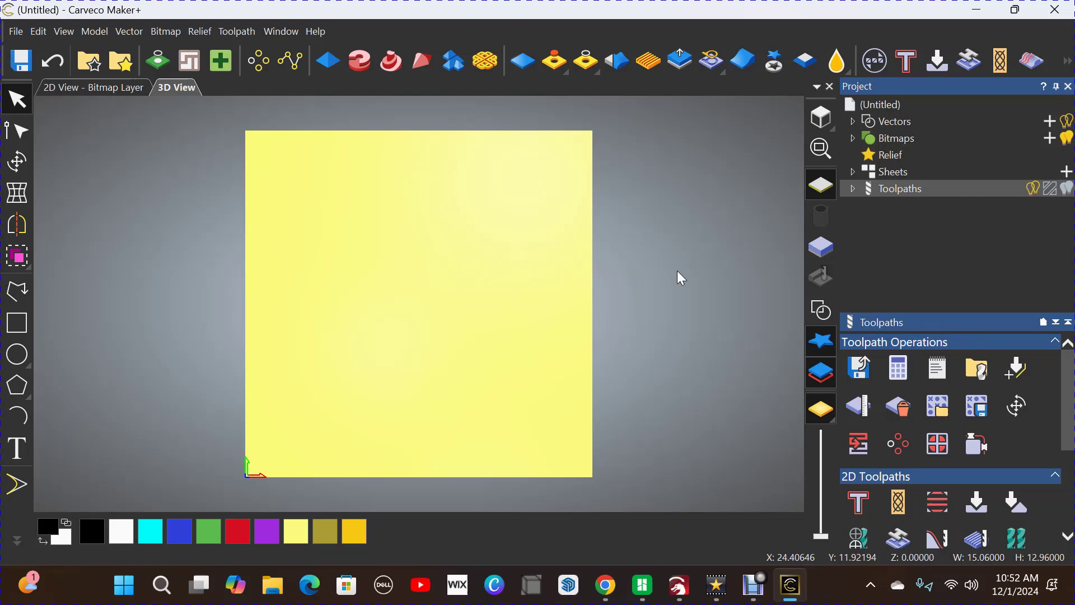
{"action": "left_click", "coordinate": [820, 310]}
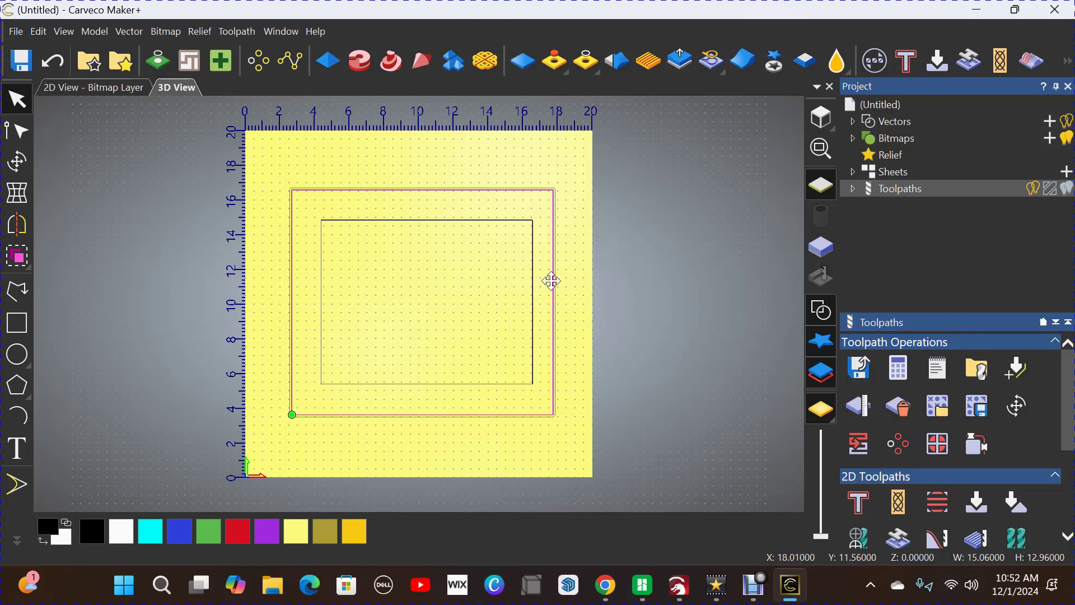
{"action": "left_click", "coordinate": [99, 88]}
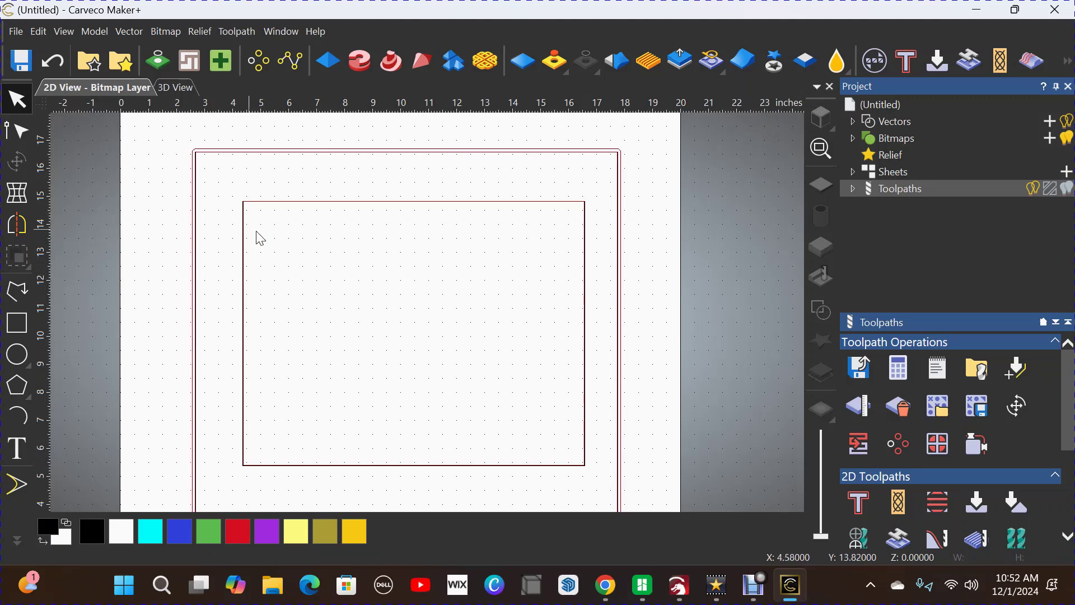
Start an inside profile toolpath on the larger of the two closely spaced inner rectangles
{"action": "scroll", "coordinate": [511, 225], "scroll_direction": "up", "scroll_amount": 3}
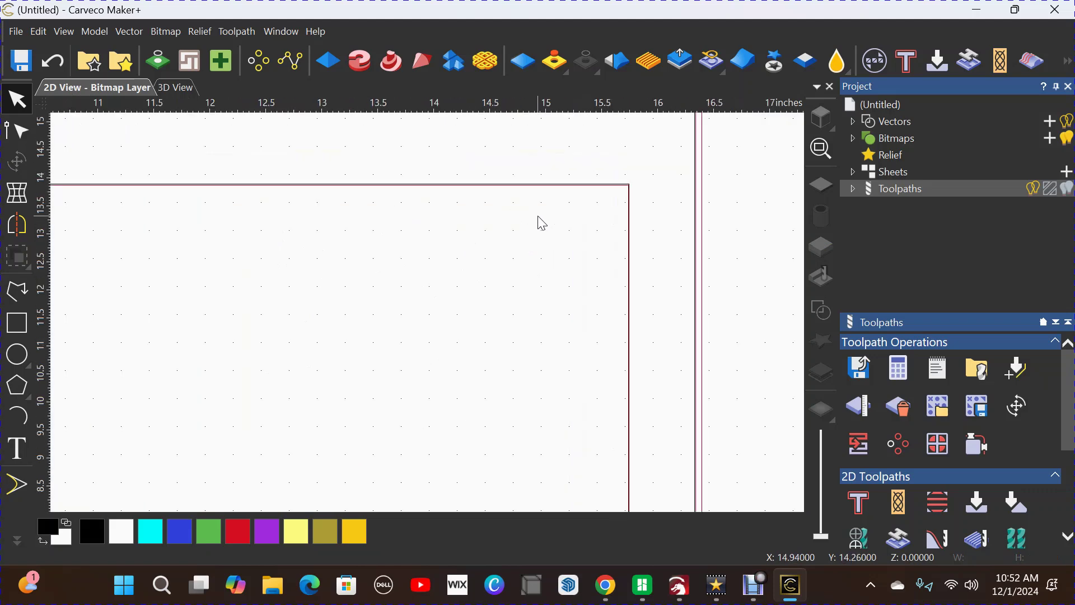
{"action": "scroll", "coordinate": [763, 180], "scroll_direction": "up", "scroll_amount": 2}
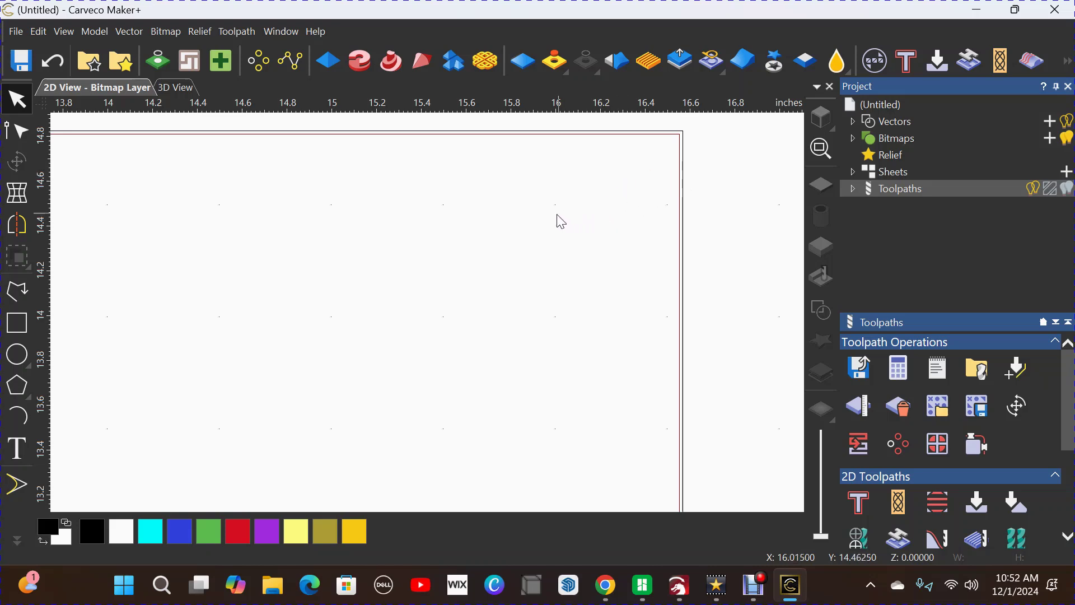
{"action": "left_click", "coordinate": [663, 133]}
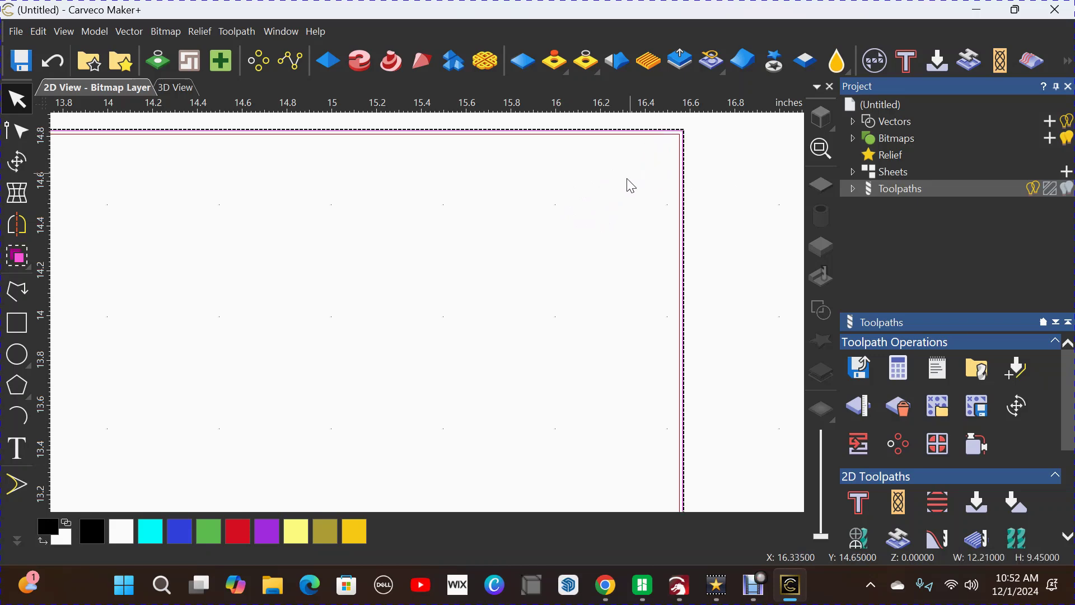
{"action": "left_click", "coordinate": [905, 60]}
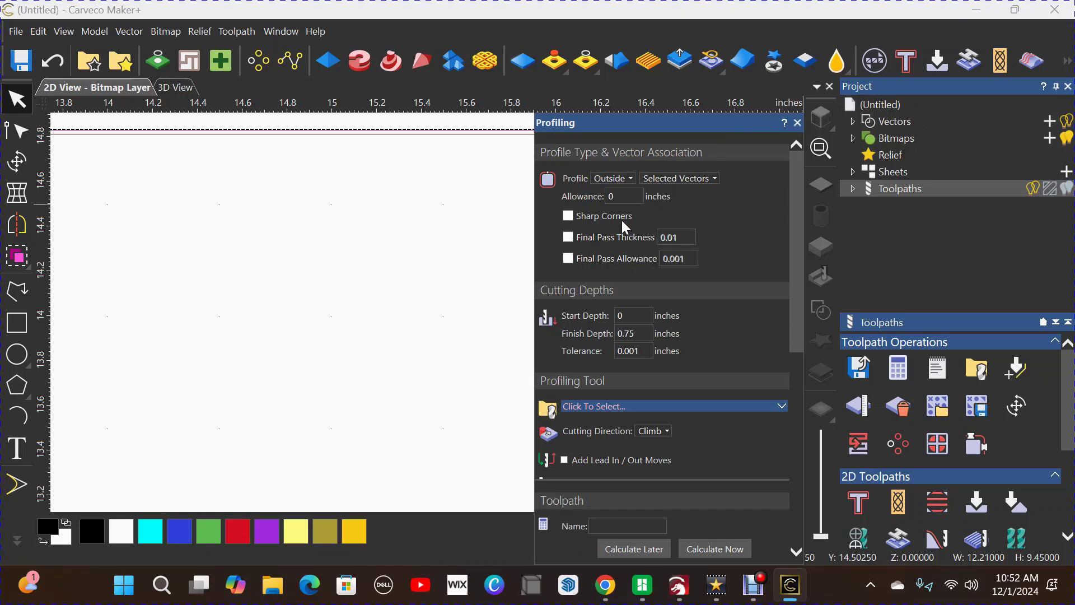
{"action": "scroll", "coordinate": [627, 231], "scroll_direction": "down", "scroll_amount": 3}
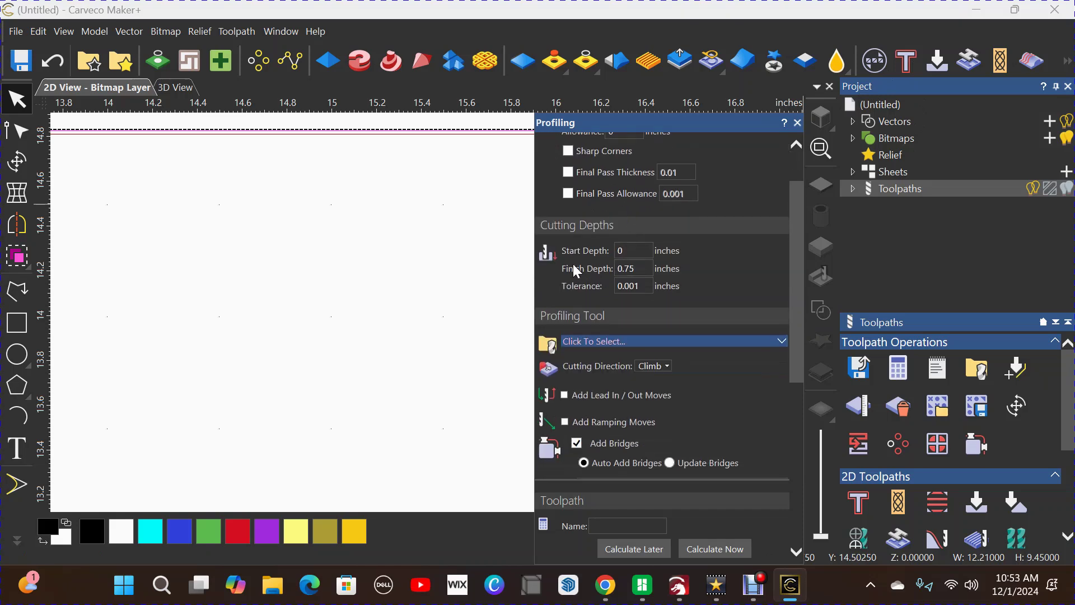
{"action": "left_click", "coordinate": [633, 250]}
{"action": "scroll", "coordinate": [636, 242], "scroll_direction": "up", "scroll_amount": 3}
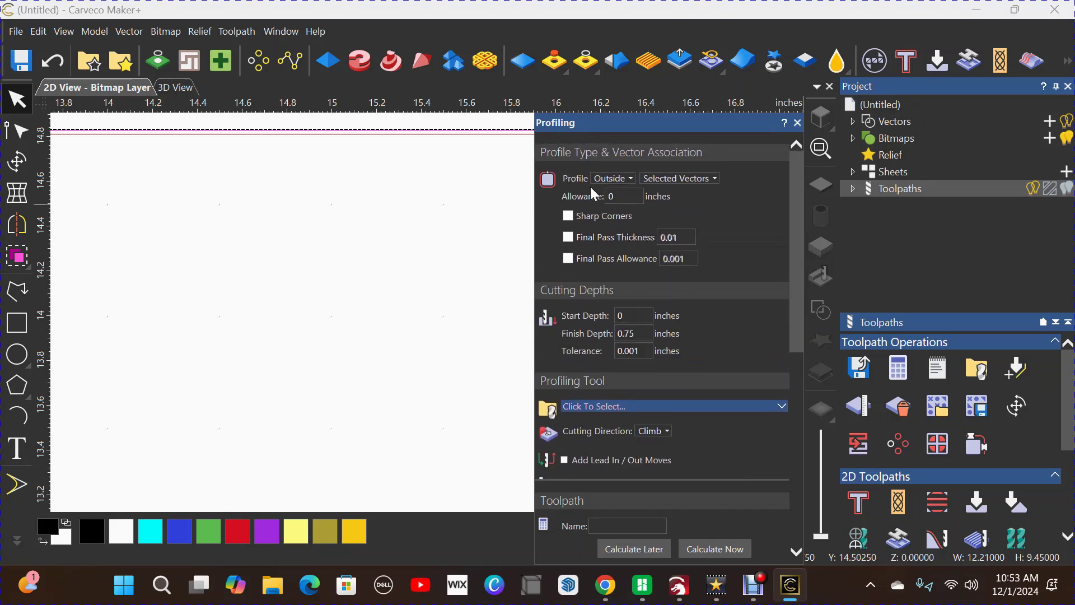
{"action": "left_click", "coordinate": [630, 178]}
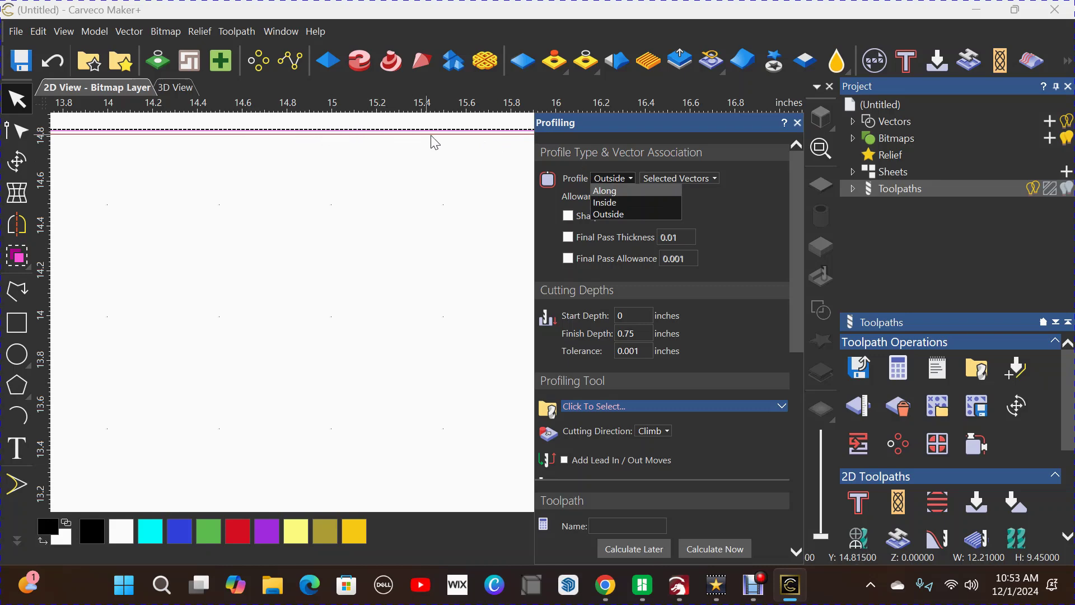
{"action": "left_click", "coordinate": [616, 203]}
Name the inside profile toolpath "inside loose" and try to calculate it immediately
{"action": "scroll", "coordinate": [671, 269], "scroll_direction": "down", "scroll_amount": 8}
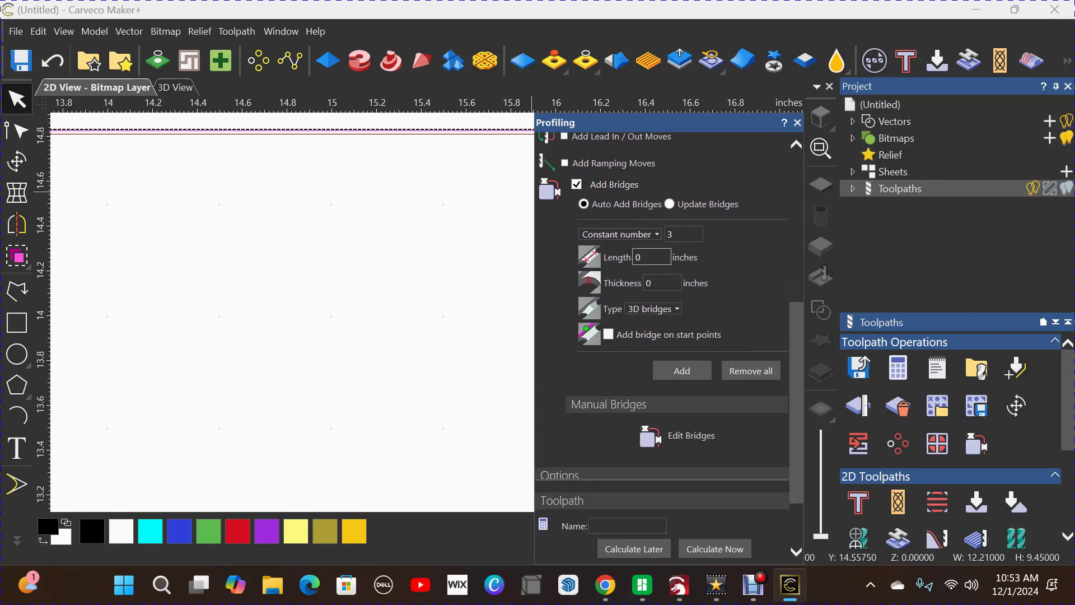
{"action": "scroll", "coordinate": [625, 283], "scroll_direction": "up", "scroll_amount": 6}
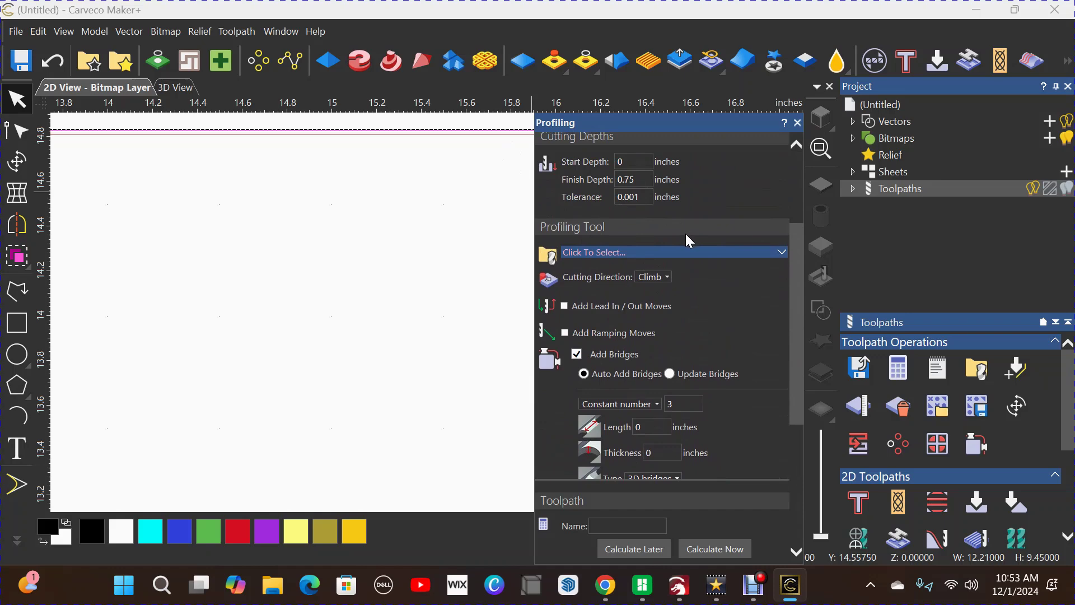
{"action": "scroll", "coordinate": [686, 231], "scroll_direction": "down", "scroll_amount": 5}
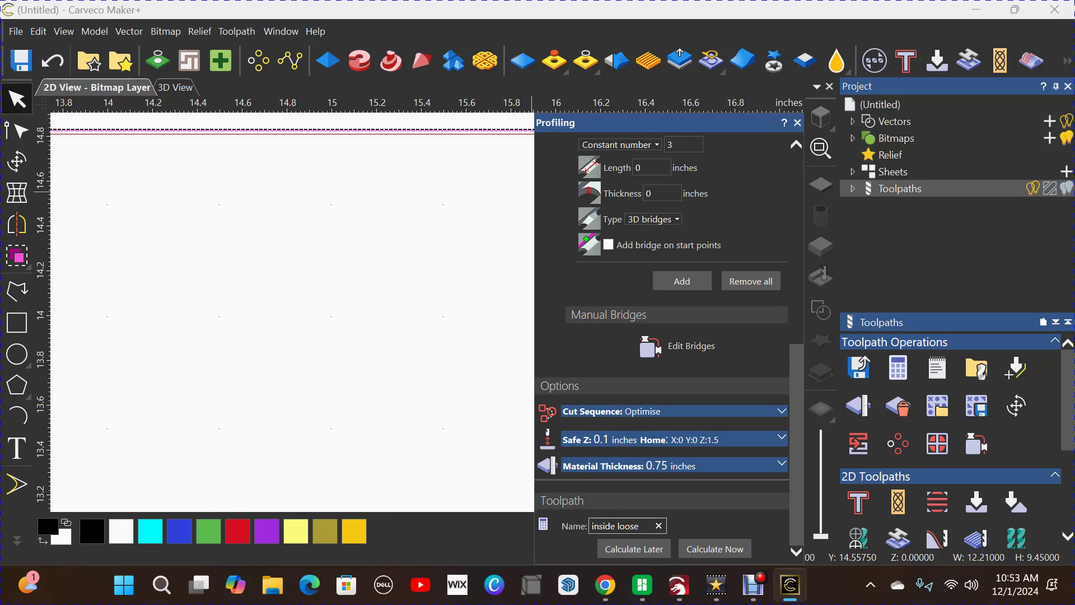
{"action": "left_click", "coordinate": [721, 549]}
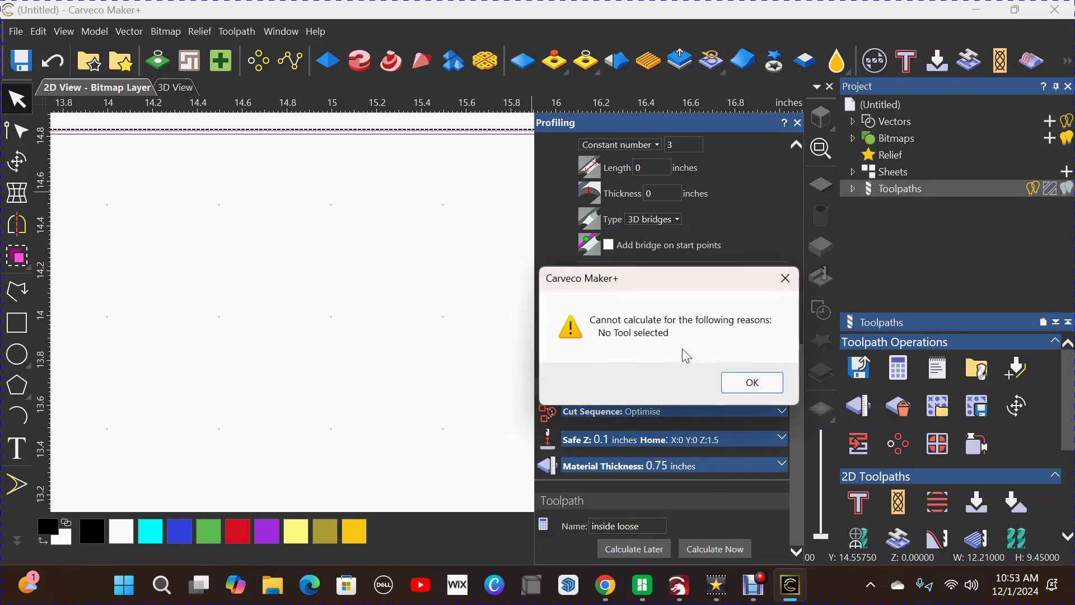
{"action": "left_click", "coordinate": [750, 384]}
{"action": "scroll", "coordinate": [677, 275], "scroll_direction": "up", "scroll_amount": 5}
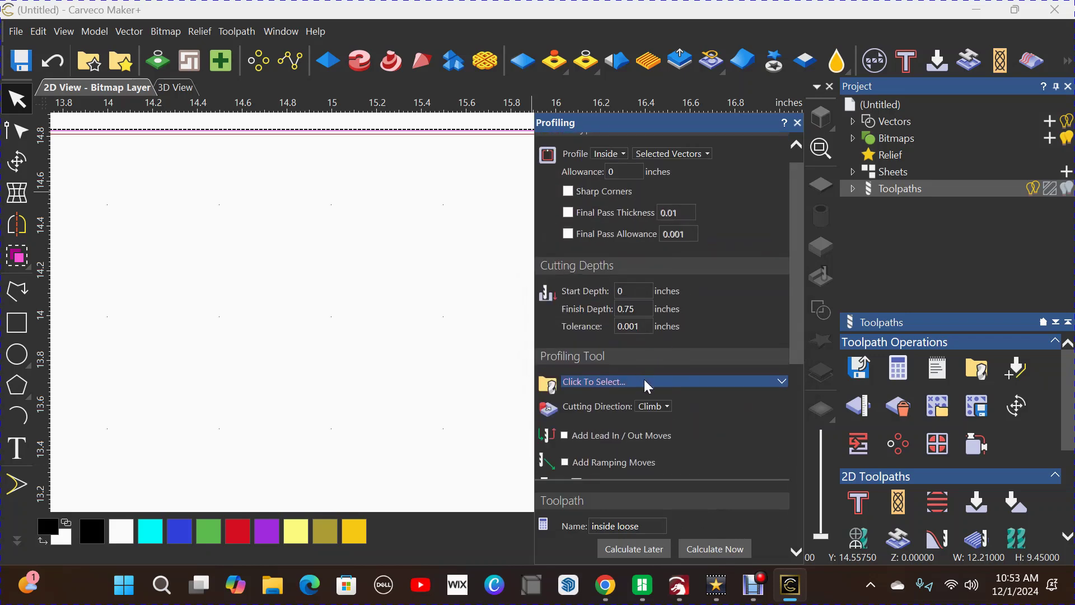
Assign the 1/4" Downtown Jenny Down Shear tool to the "inside loose" profile, calculate the toolpath immediately and close the profiling settings
{"action": "left_click", "coordinate": [644, 382]}
{"action": "scroll", "coordinate": [434, 322], "scroll_direction": "down", "scroll_amount": 8}
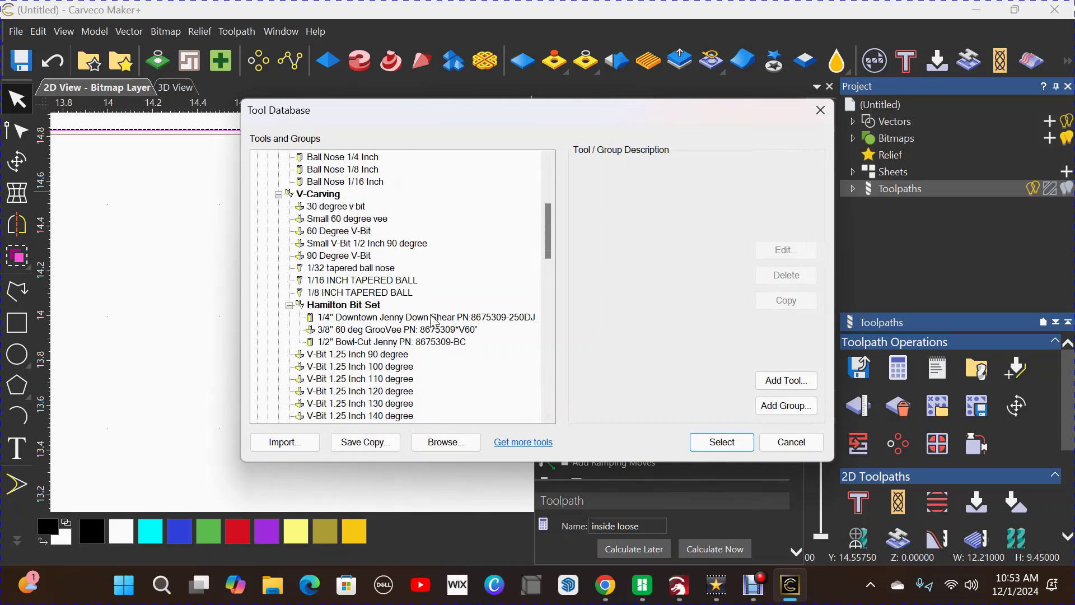
{"action": "left_click", "coordinate": [426, 317]}
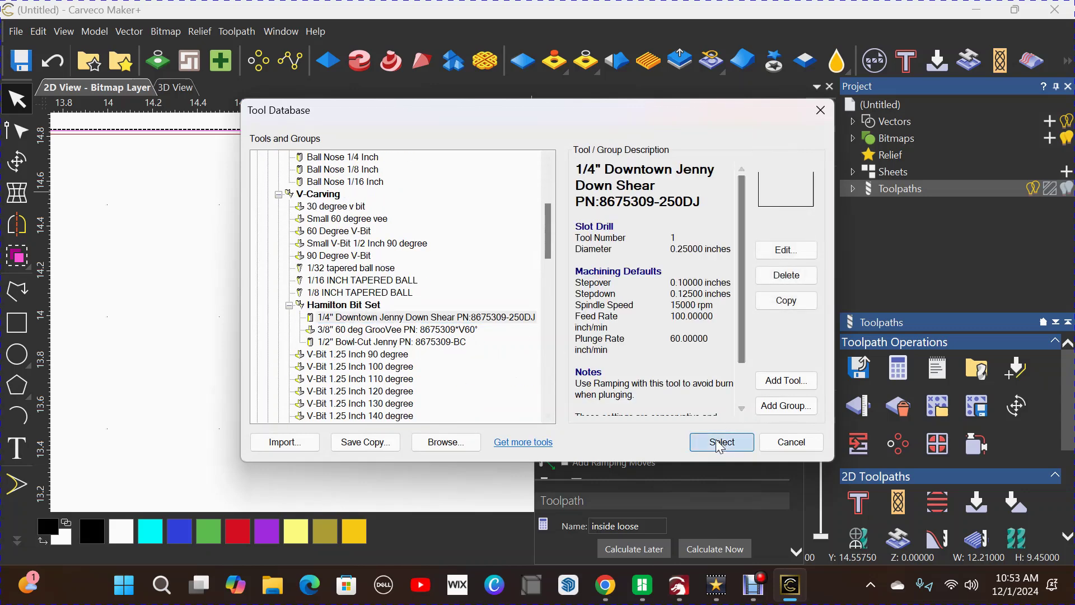
{"action": "left_click", "coordinate": [720, 442]}
{"action": "scroll", "coordinate": [714, 414], "scroll_direction": "down", "scroll_amount": 5}
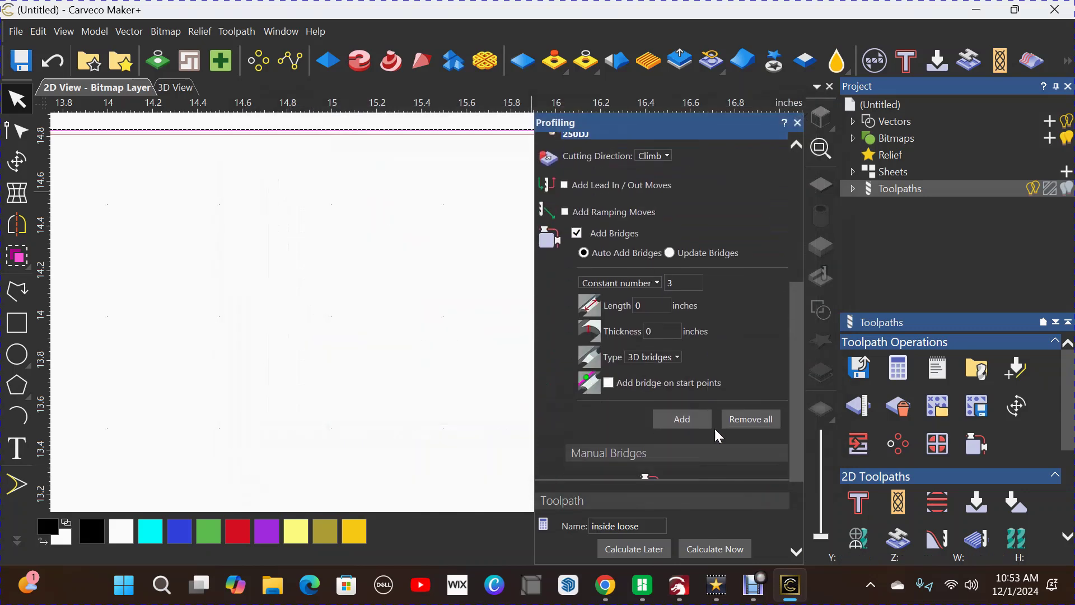
{"action": "left_click", "coordinate": [724, 549]}
{"action": "left_click", "coordinate": [797, 122]}
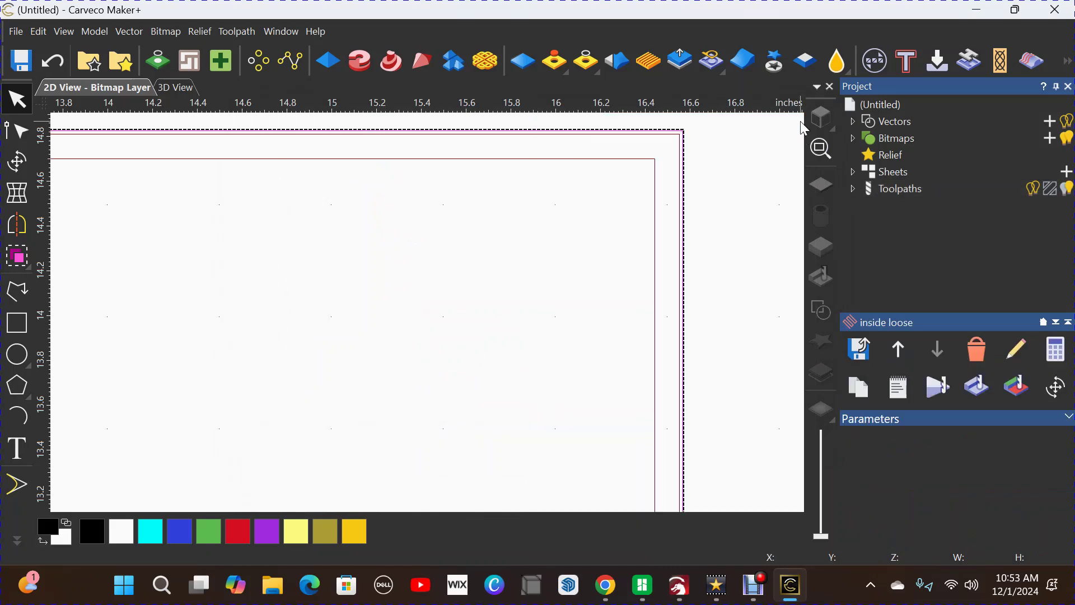
Simulate all toolpaths on a whole-model block at standard resolution
{"action": "right_click", "coordinate": [898, 193]}
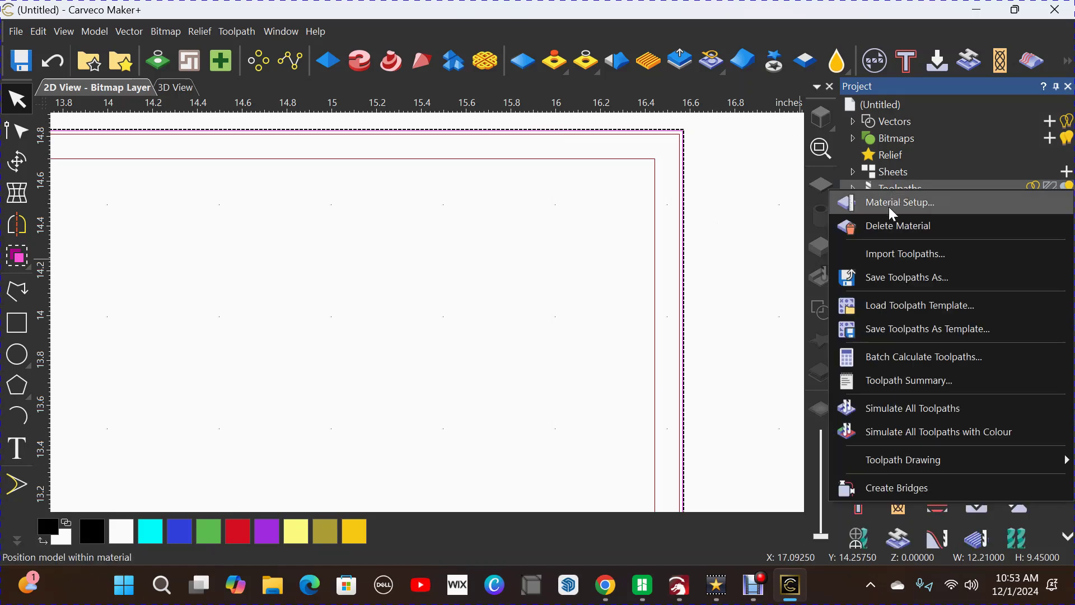
{"action": "left_click", "coordinate": [908, 417]}
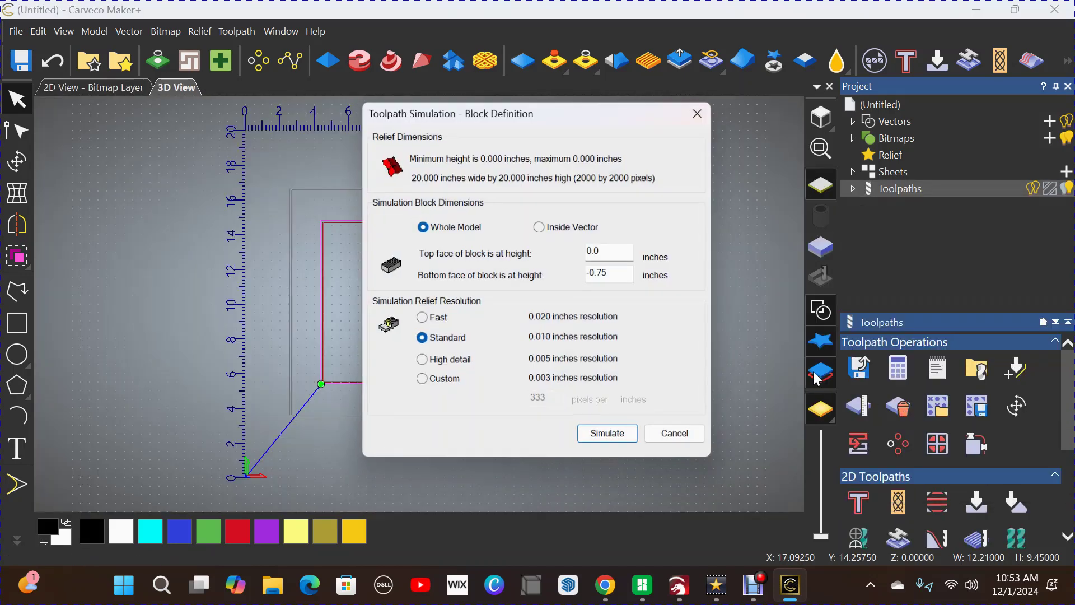
{"action": "left_click", "coordinate": [609, 435]}
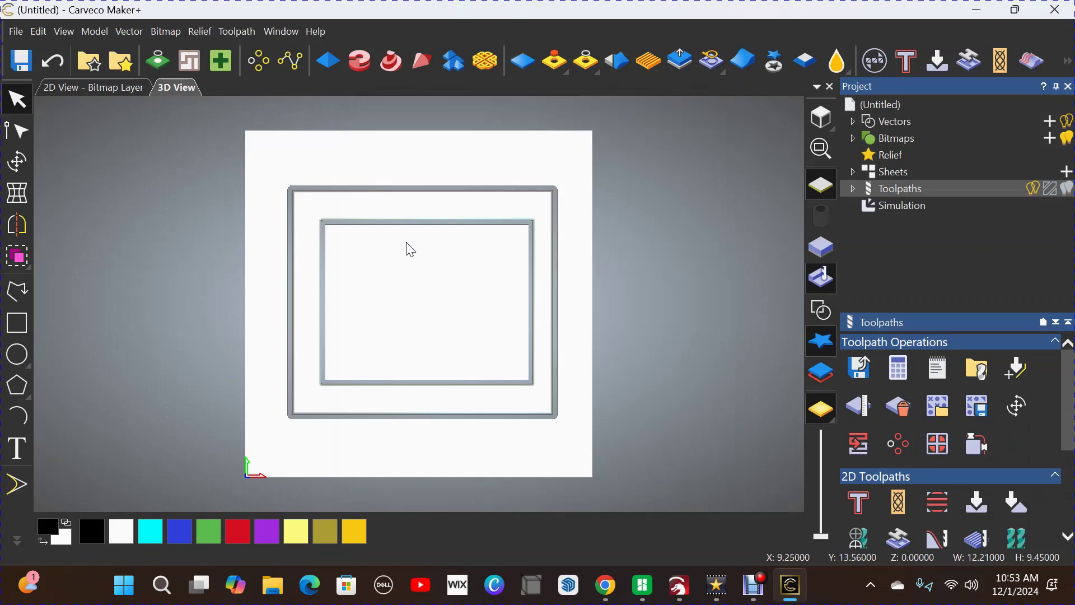
Delete the waste material around the frame and inside its opening from the simulation, and close the waste deletion settings
{"action": "scroll", "coordinate": [500, 223], "scroll_direction": "up", "scroll_amount": 4}
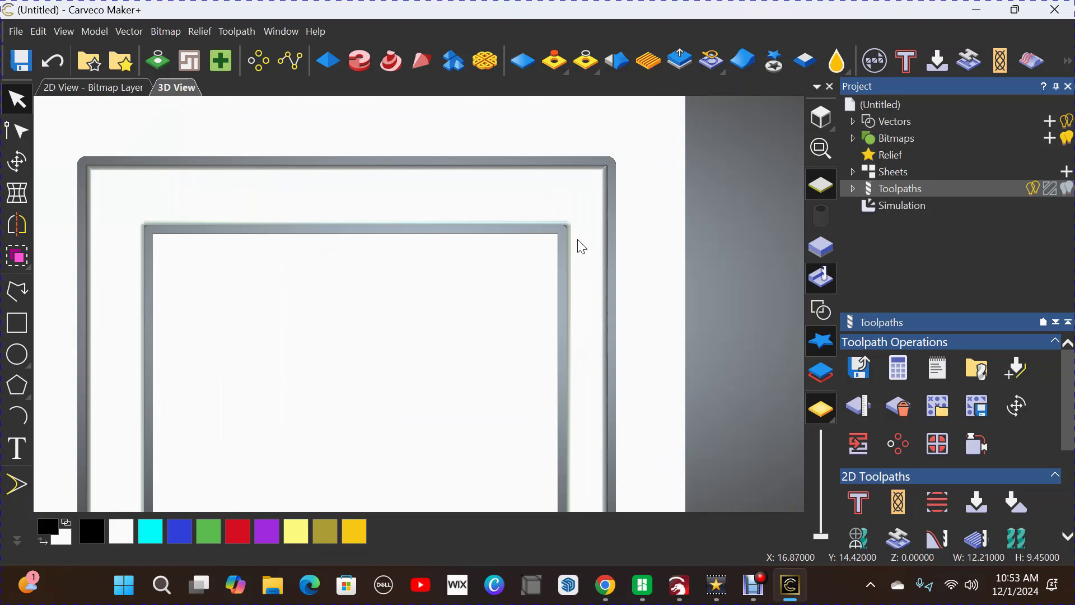
{"action": "scroll", "coordinate": [579, 254], "scroll_direction": "up", "scroll_amount": 2}
{"action": "left_click_drag", "start_coordinate": [582, 269], "coordinate": [563, 214]}
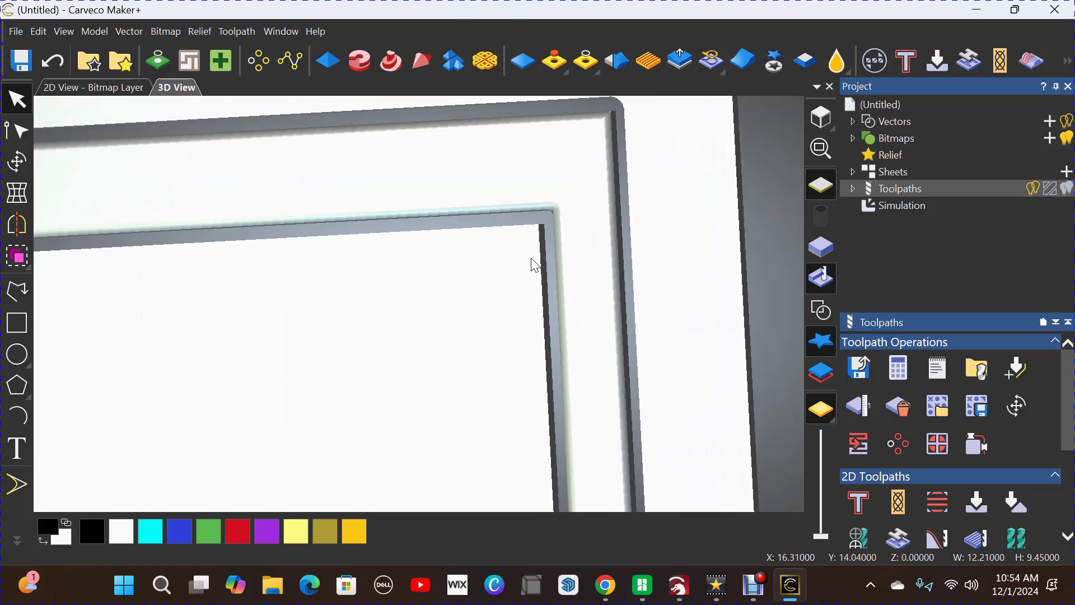
{"action": "left_click_drag", "start_coordinate": [533, 264], "coordinate": [780, 252]}
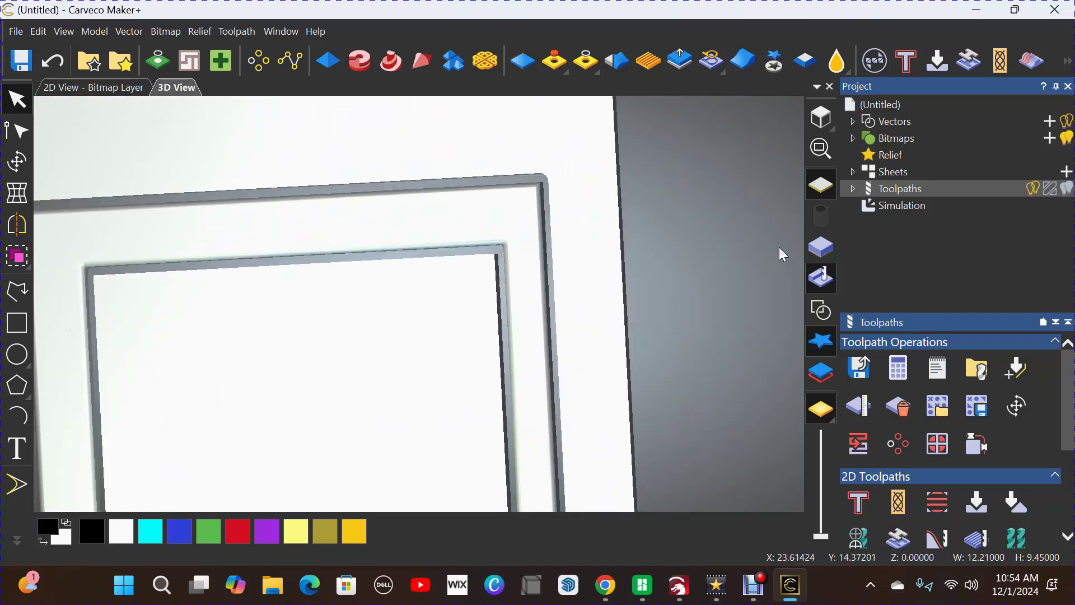
{"action": "left_click", "coordinate": [902, 207]}
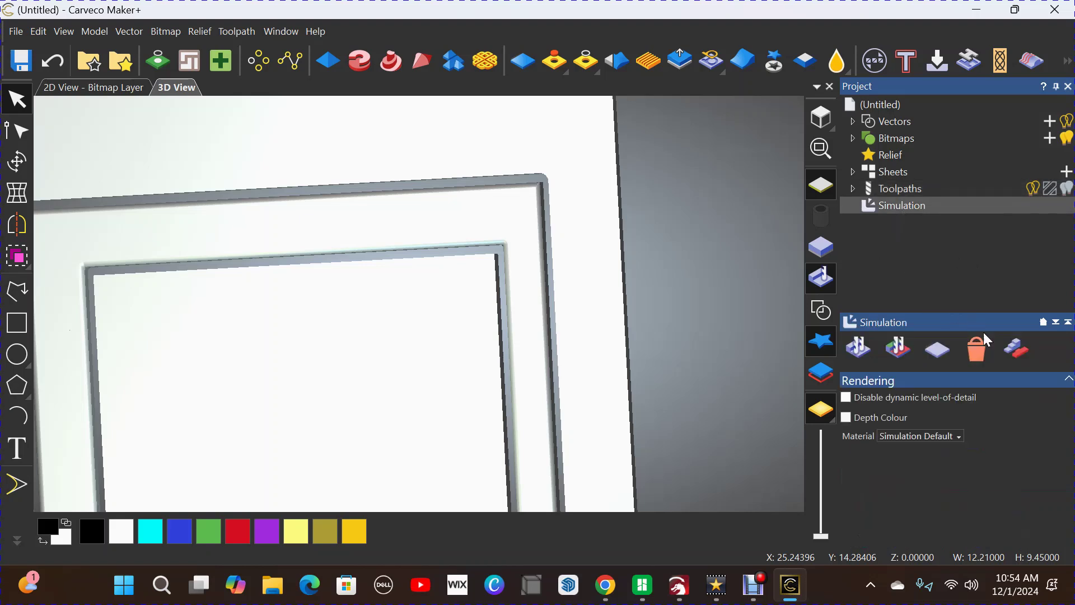
{"action": "left_click", "coordinate": [1017, 353]}
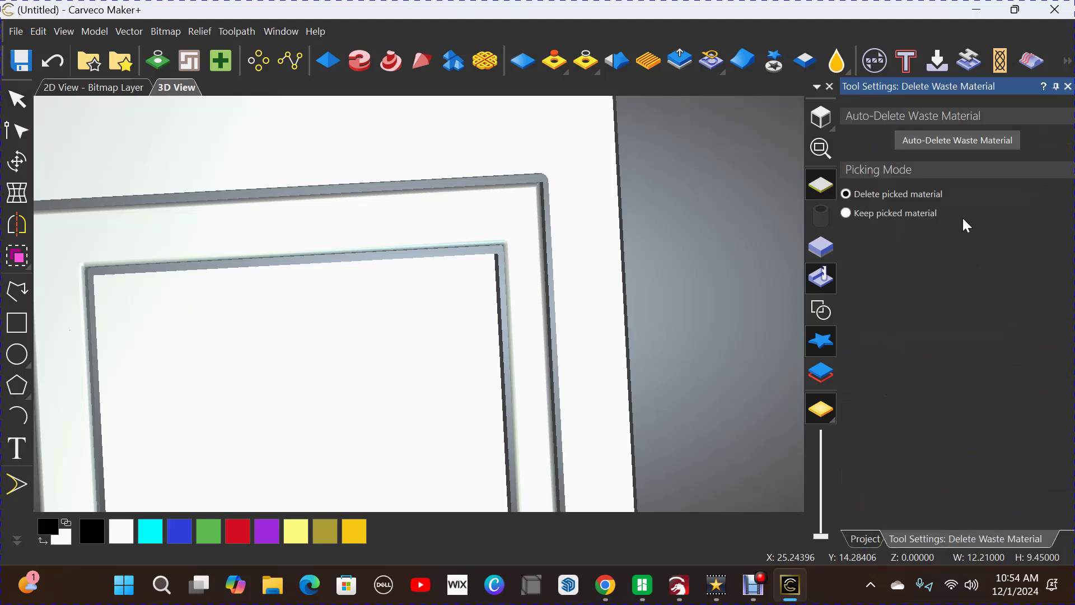
{"action": "left_click", "coordinate": [585, 176]}
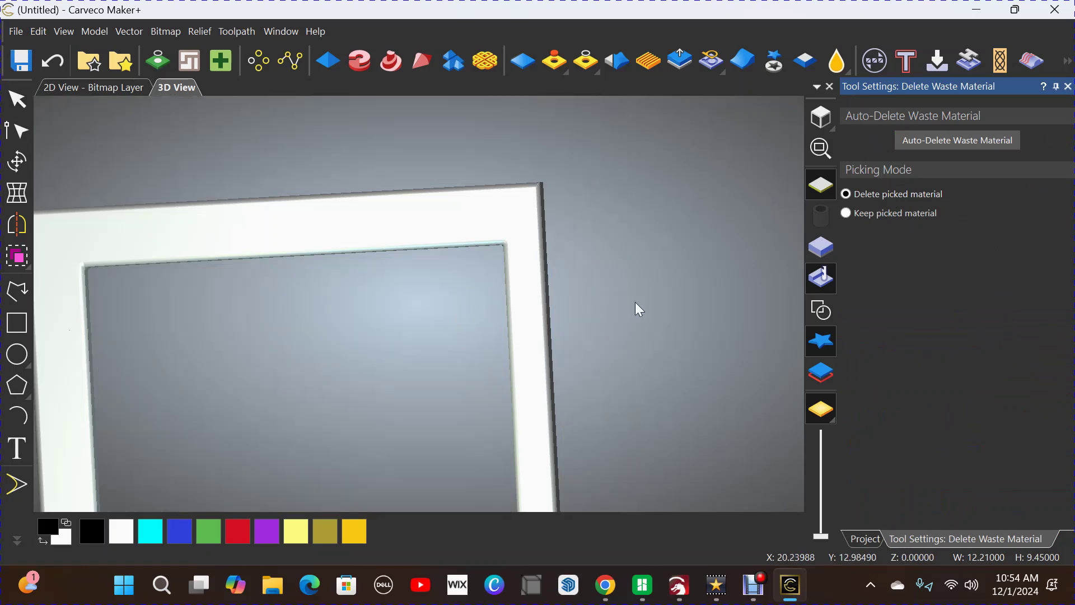
{"action": "left_click_drag", "start_coordinate": [511, 343], "coordinate": [459, 323]}
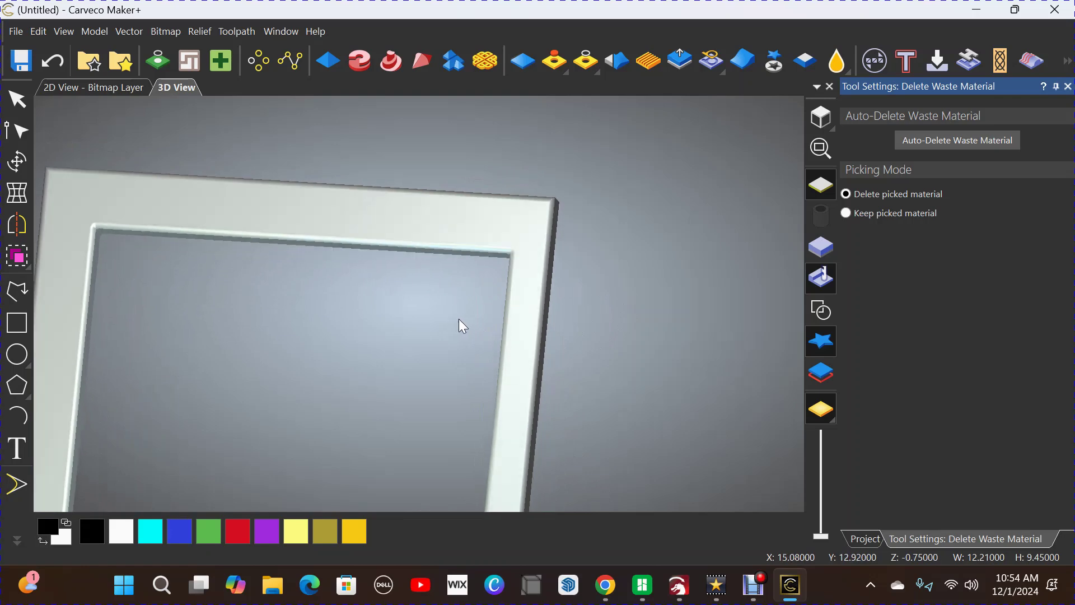
{"action": "left_click", "coordinate": [1067, 88]}
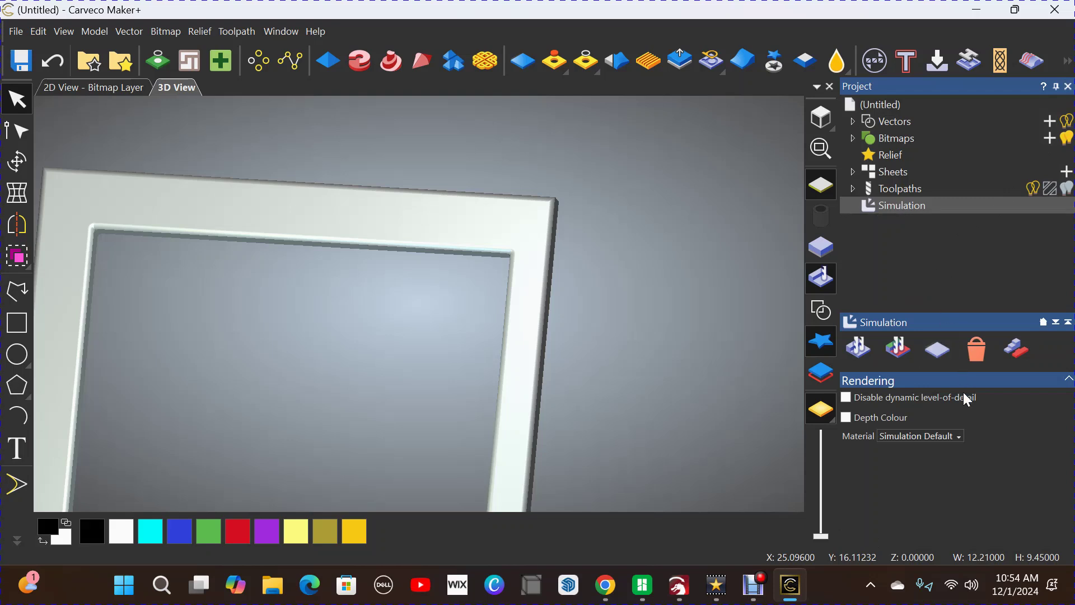
Set the simulation's rendering material to Wood - Tanga Tanga - H - 2
{"action": "left_click", "coordinate": [919, 437]}
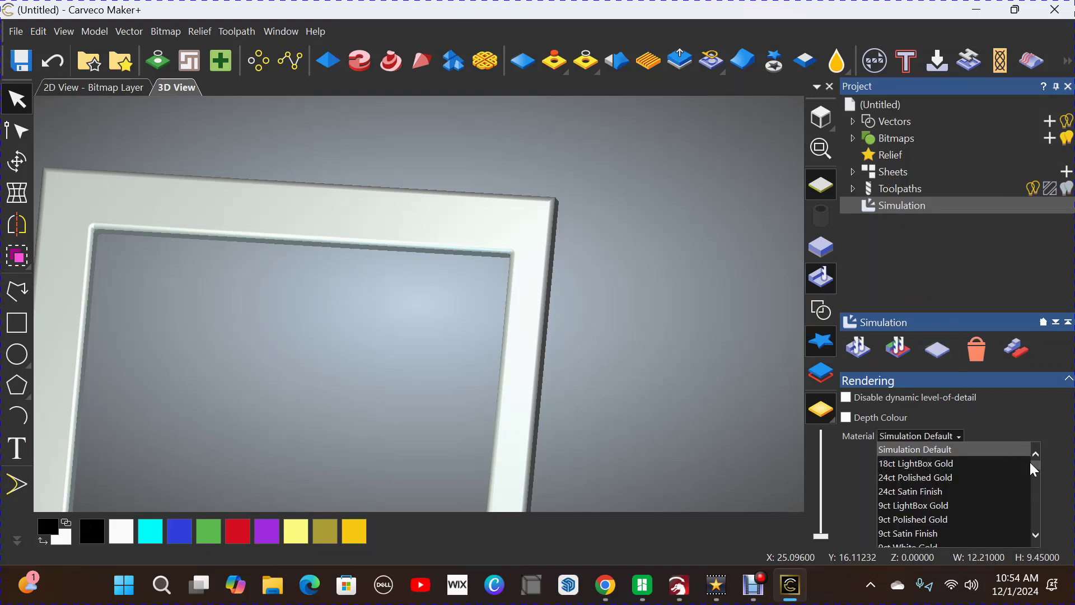
{"action": "left_click_drag", "start_coordinate": [1036, 463], "coordinate": [1033, 526]}
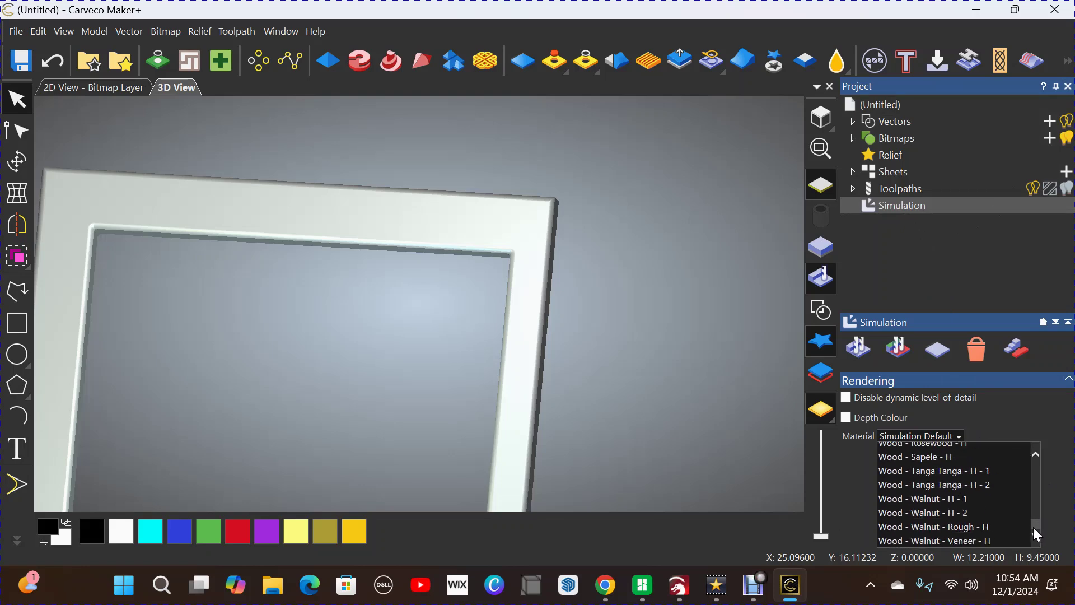
{"action": "left_click", "coordinate": [936, 485]}
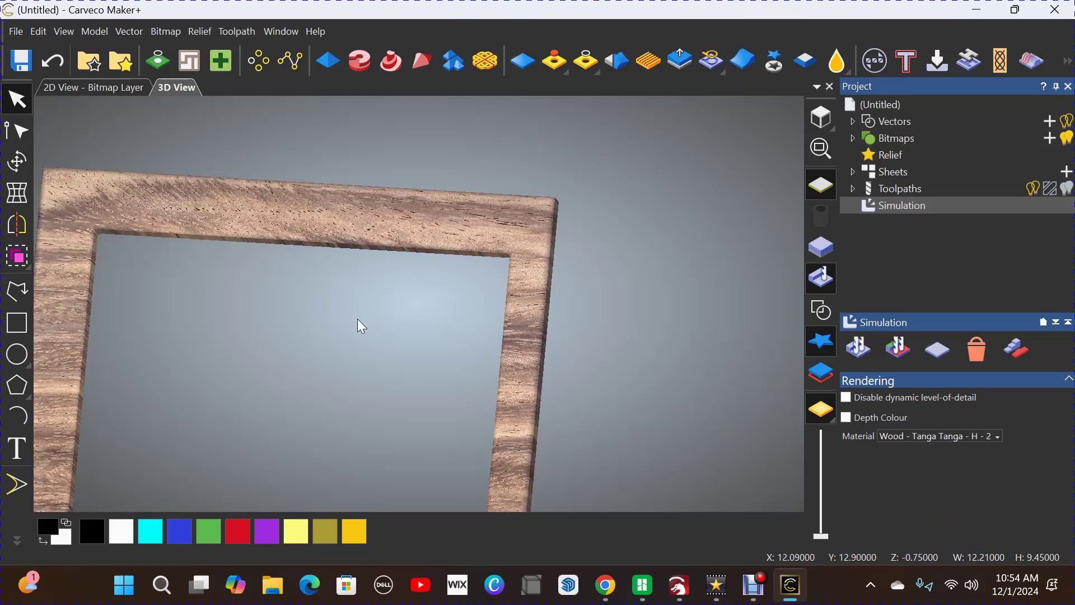
Examine the wood-rendered frame's corner and inner edges up close, and the whole frame from the top and rotated angles
{"action": "left_click_drag", "start_coordinate": [357, 318], "coordinate": [530, 360]}
{"action": "scroll", "coordinate": [578, 310], "scroll_direction": "up", "scroll_amount": 5}
{"action": "left_click_drag", "start_coordinate": [476, 324], "coordinate": [555, 230]}
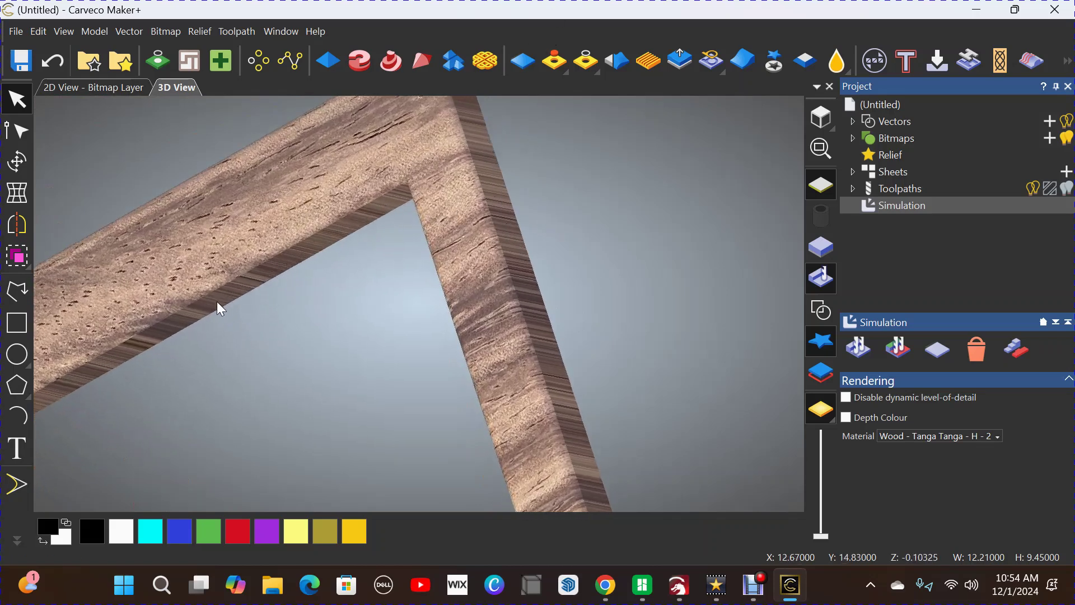
{"action": "left_click_drag", "start_coordinate": [530, 195], "coordinate": [391, 269]}
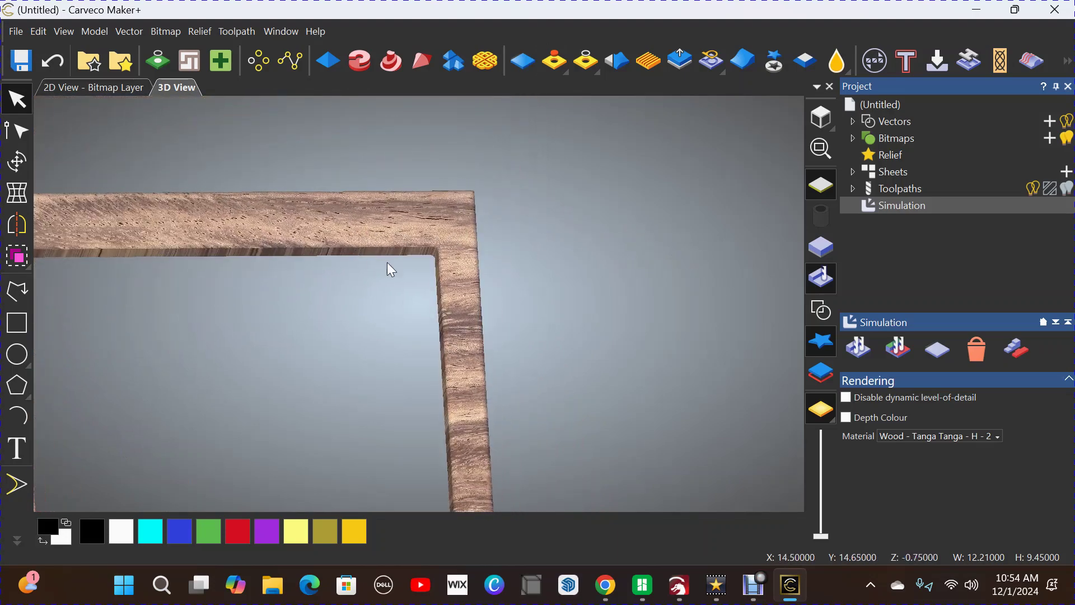
{"action": "left_click", "coordinate": [821, 116]}
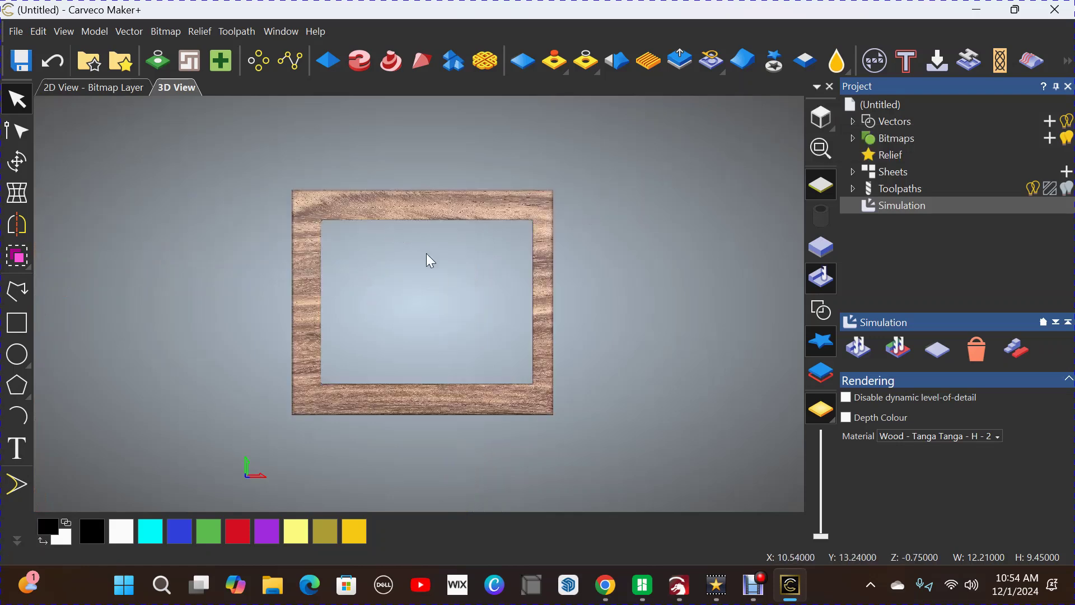
{"action": "scroll", "coordinate": [442, 263], "scroll_direction": "up", "scroll_amount": 2}
{"action": "left_click_drag", "start_coordinate": [540, 246], "coordinate": [471, 248]}
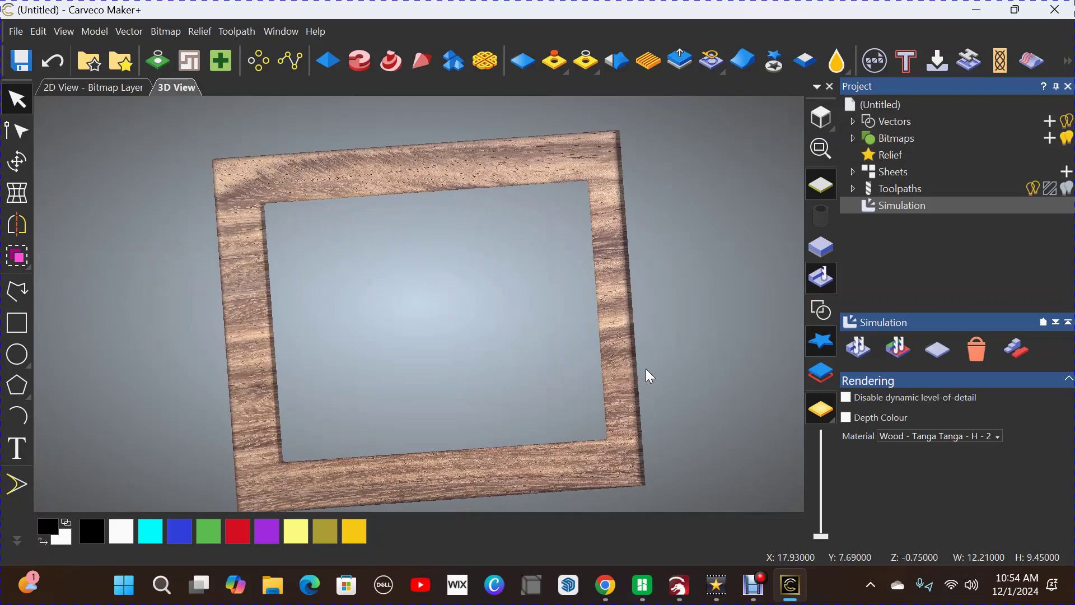
{"action": "left_click_drag", "start_coordinate": [648, 375], "coordinate": [708, 179]}
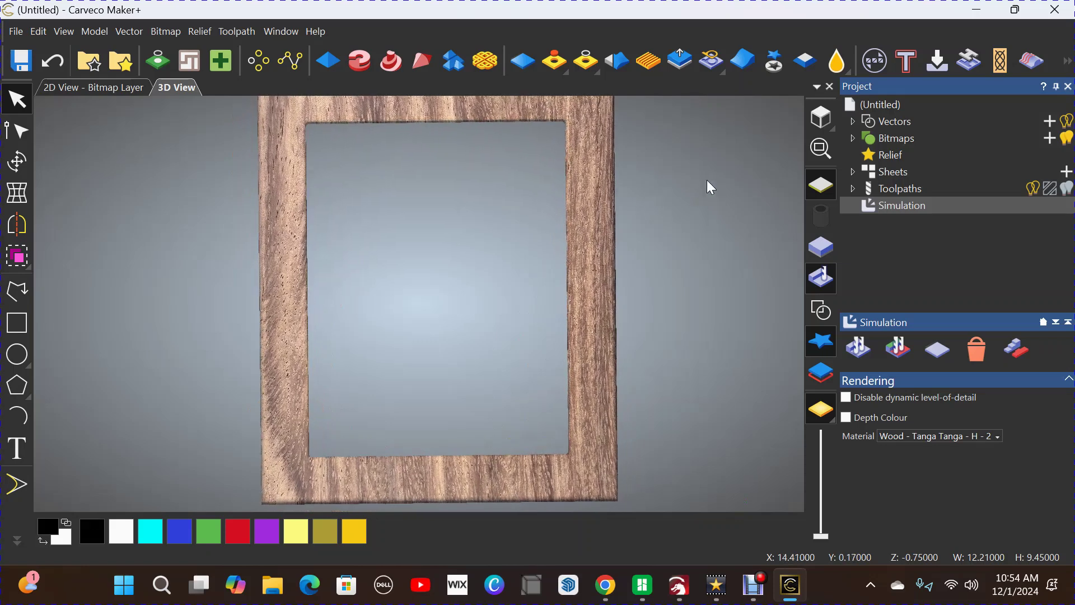